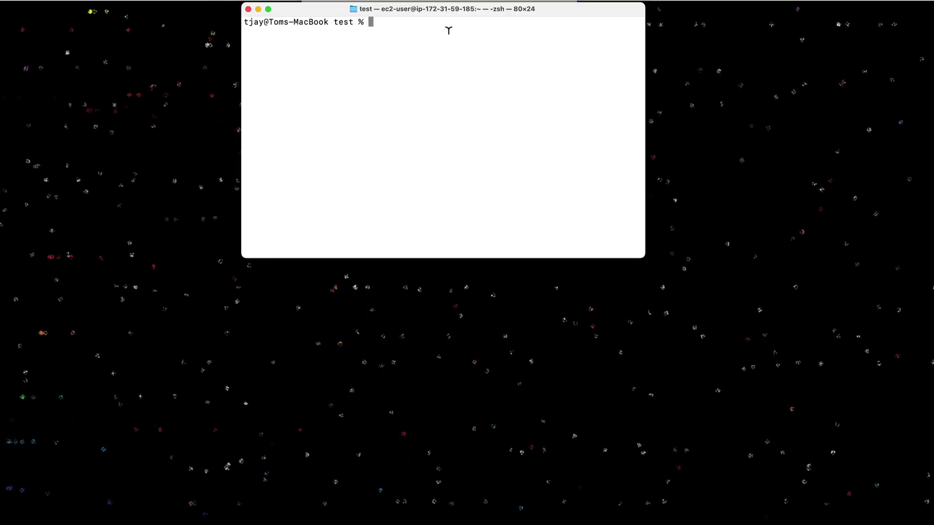
{"action": "type", "text": "pwd"}
Confirm the shell is in /Users/tjay/Desktop/test and list its empty contents
{"action": "key", "text": "Return"}
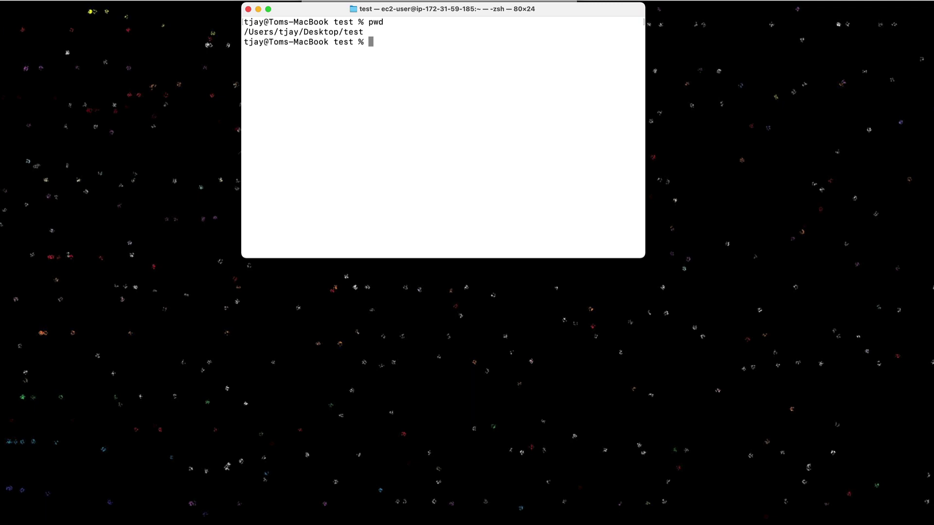
{"action": "type", "text": "ls"}
{"action": "key", "text": "Return"}
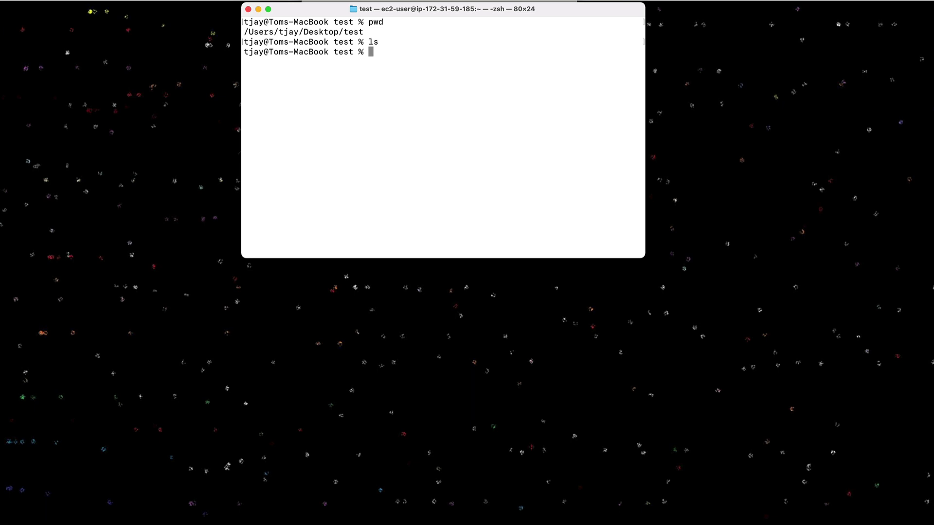
{"action": "type", "text": "mkdir "}
{"action": "type", "text": "work"}
Create the work folder, move into it, and check its contents and path
{"action": "key", "text": "Return"}
{"action": "type", "text": "cd work"}
{"action": "key", "text": "Return"}
{"action": "type", "text": "ls"}
{"action": "key", "text": "Return"}
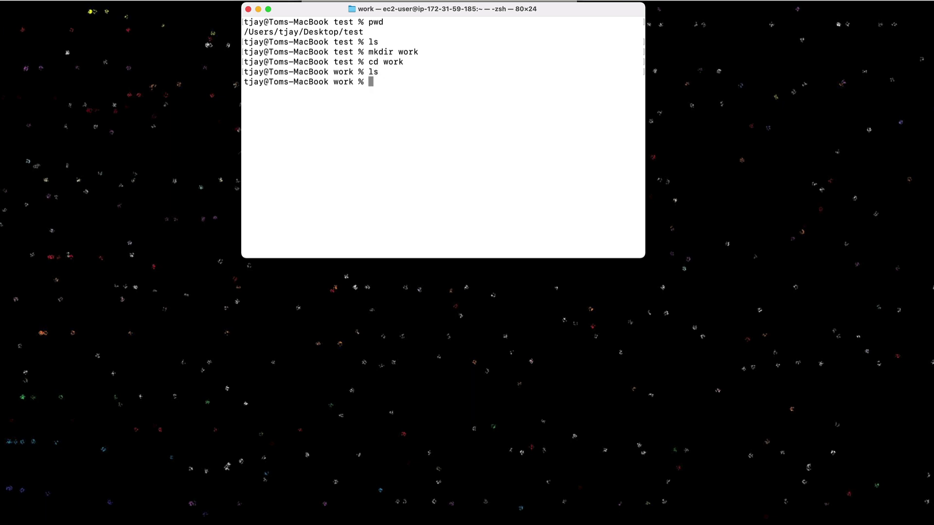
{"action": "type", "text": "pwd"}
{"action": "key", "text": "Return"}
{"action": "type", "text": "date a.txt"}
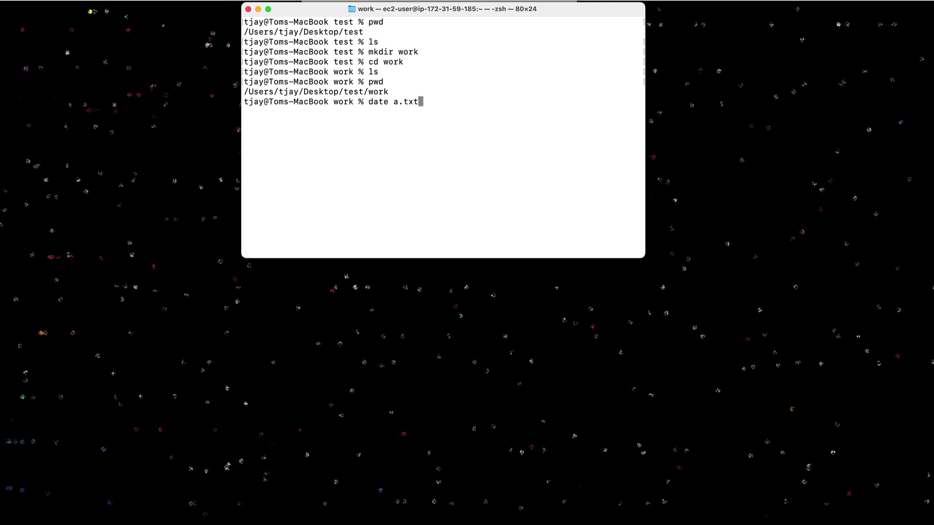
Write the current date into a.txt and b.txt
{"action": "key", "text": "Left"}
{"action": "key", "text": "Left"}
{"action": "key", "text": "Left"}
{"action": "key", "text": "Left"}
{"action": "key", "text": "Left"}
{"action": "type", "text": ">"}
{"action": "key", "text": "Return"}
{"action": "type", "text": "date "}
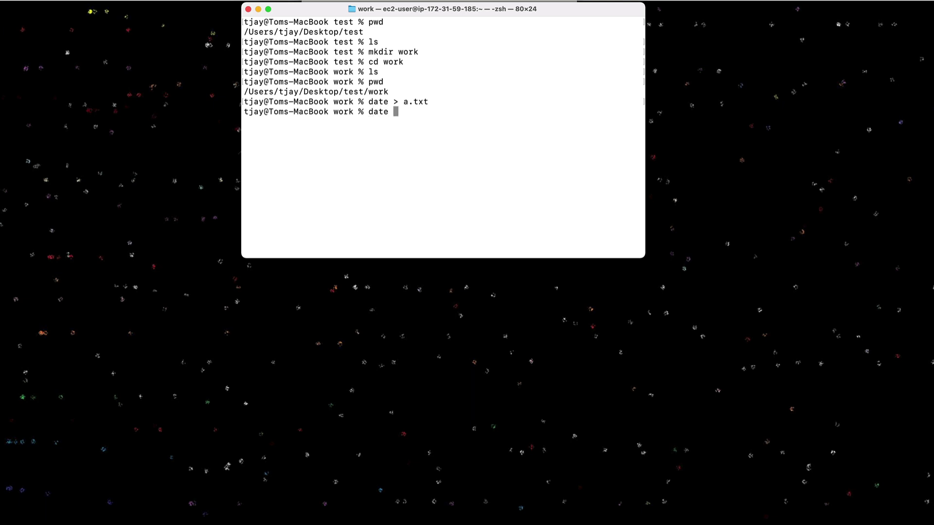
{"action": "type", "text": "b.txt"}
{"action": "key", "text": "Left"}
{"action": "key", "text": "Left"}
{"action": "key", "text": "Left"}
{"action": "key", "text": "Left"}
{"action": "key", "text": "Left"}
{"action": "type", "text": ">"}
{"action": "key", "text": "Return"}
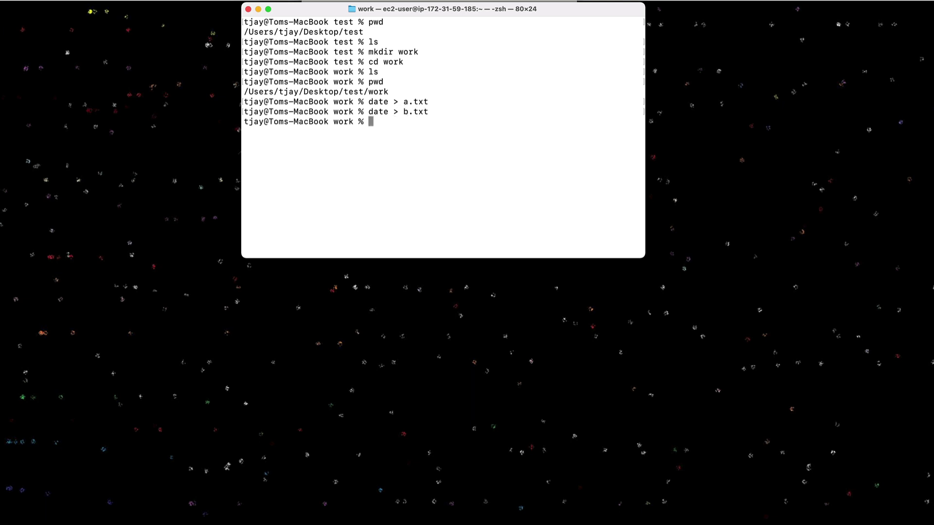
{"action": "type", "text": "mkdir "}
{"action": "type", "text": "xyz"}
Create subfolder xyz holding a dated c.txt, then return to work
{"action": "key", "text": "Return"}
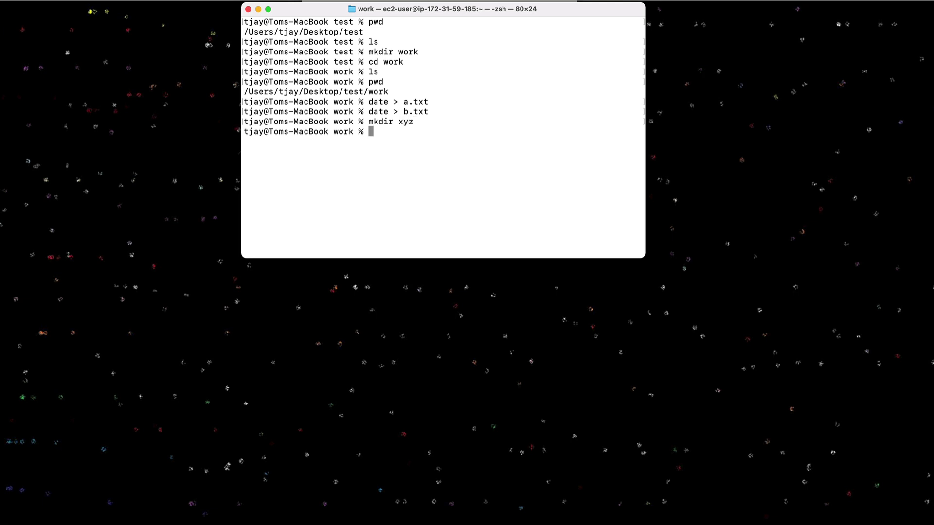
{"action": "type", "text": "cd xyz"}
{"action": "key", "text": "Return"}
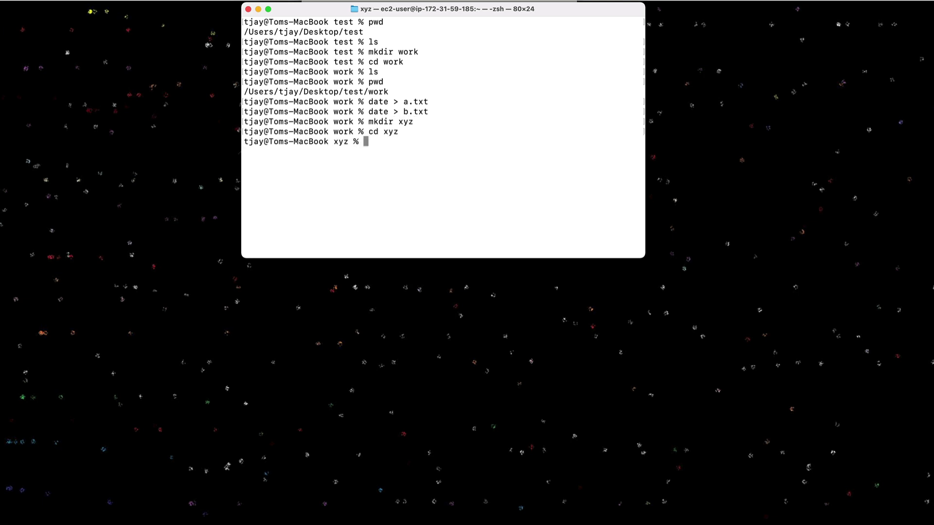
{"action": "type", "text": "date > "}
{"action": "type", "text": "c.txt"}
{"action": "key", "text": "Return"}
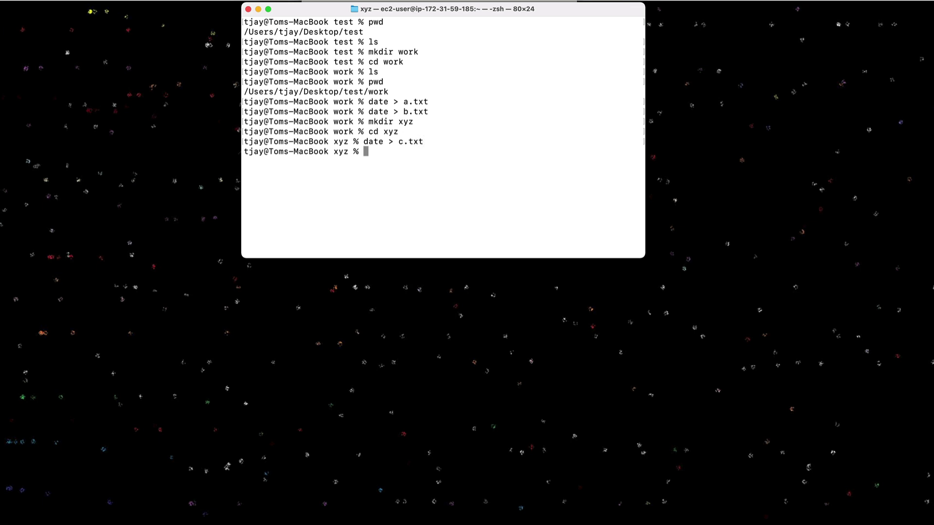
{"action": "type", "text": "cd .."}
{"action": "key", "text": "Return"}
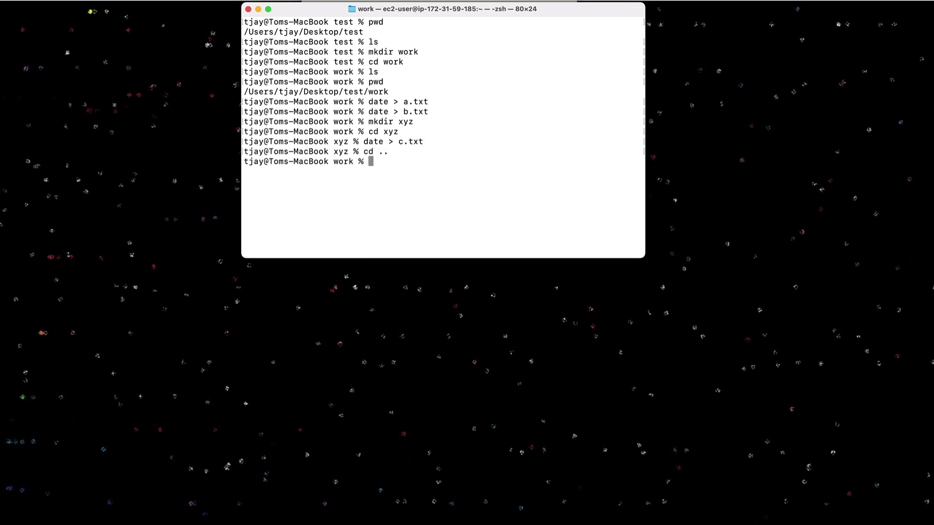
{"action": "type", "text": "pwd"}
Inspect work with pwd, ls, ls -lt and find . -print
{"action": "key", "text": "Return"}
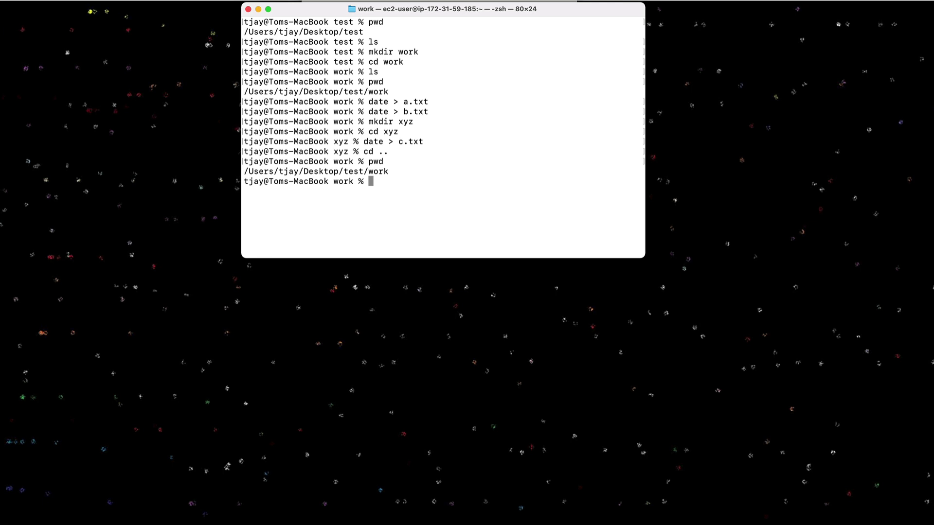
{"action": "type", "text": "ls"}
{"action": "key", "text": "Return"}
{"action": "type", "text": "ls -lt"}
{"action": "key", "text": "Return"}
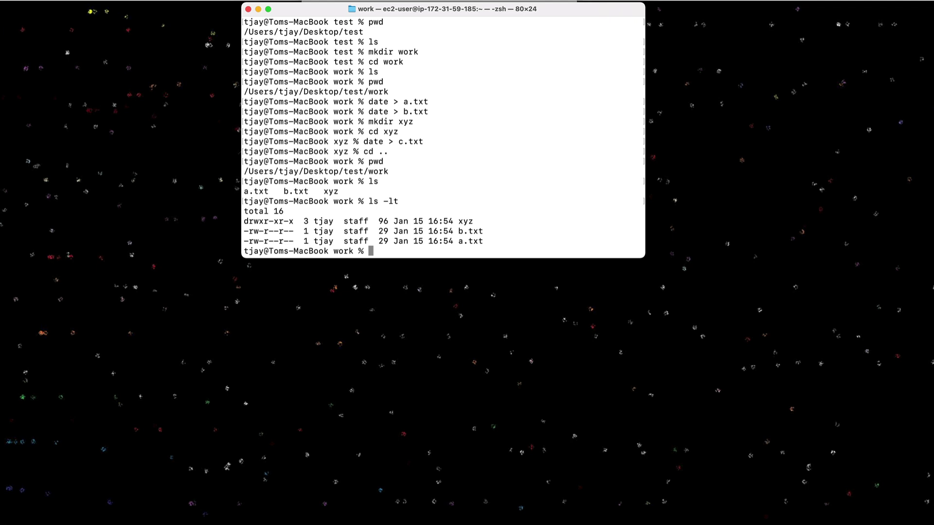
{"action": "type", "text": "find . -print"}
{"action": "key", "text": "Return"}
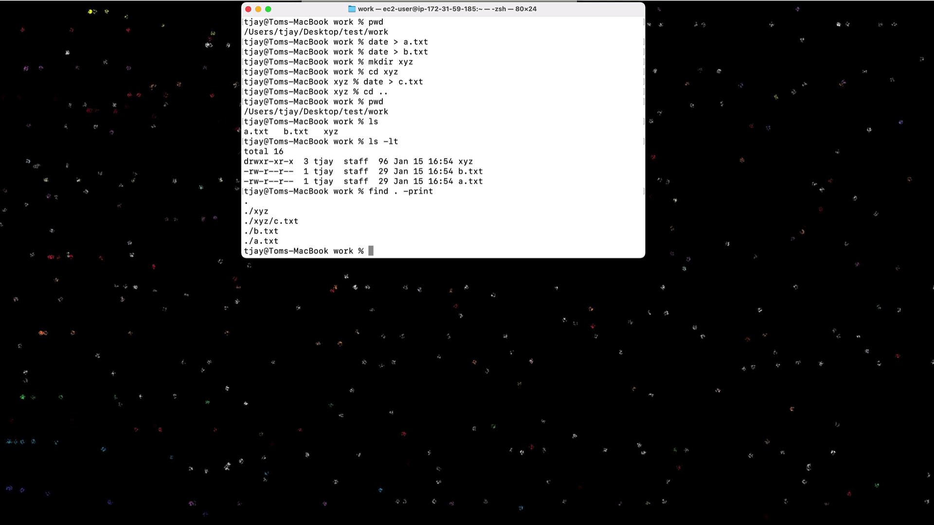
{"action": "type", "text": "pwd"}
Go up to test, list it, and print its full recursive tree
{"action": "key", "text": "Return"}
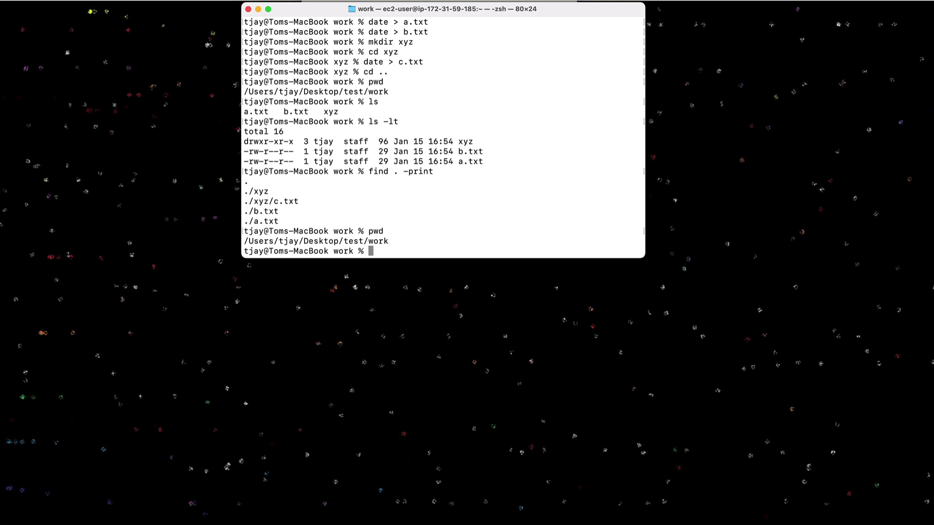
{"action": "type", "text": "cd .."}
{"action": "key", "text": "Return"}
{"action": "type", "text": "ls"}
{"action": "key", "text": "Return"}
{"action": "type", "text": "pwd"}
{"action": "key", "text": "Return"}
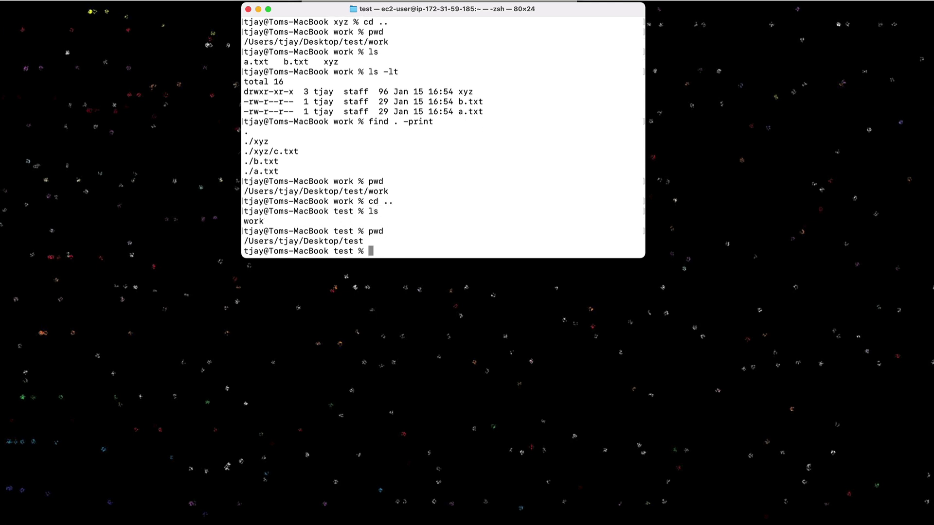
{"action": "type", "text": "find . -prin"}
{"action": "type", "text": "t"}
{"action": "key", "text": "Return"}
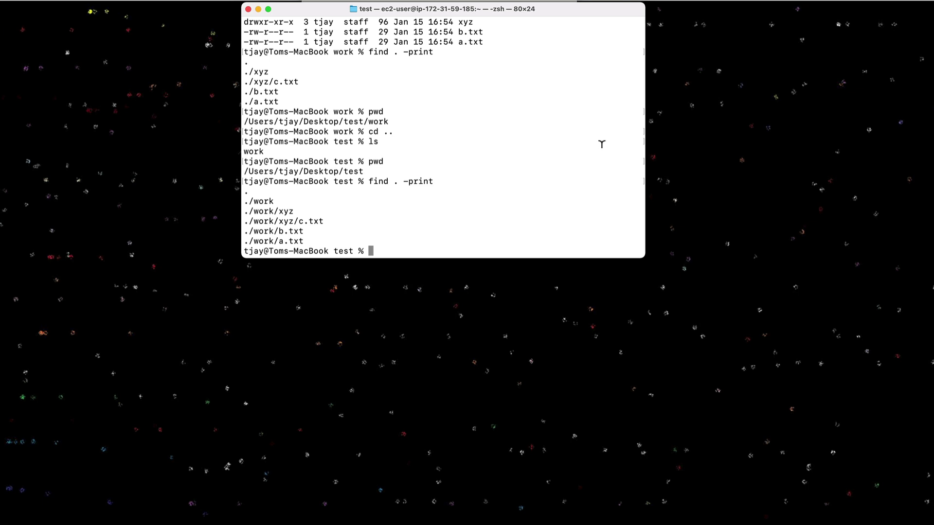
{"action": "type", "text": "zip -"}
{"action": "type", "text": "r "}
{"action": "type", "text": "work.zip"}
{"action": "type", "text": " work"}
Archive the work folder recursively into work.zip and confirm the current path
{"action": "key", "text": "Return"}
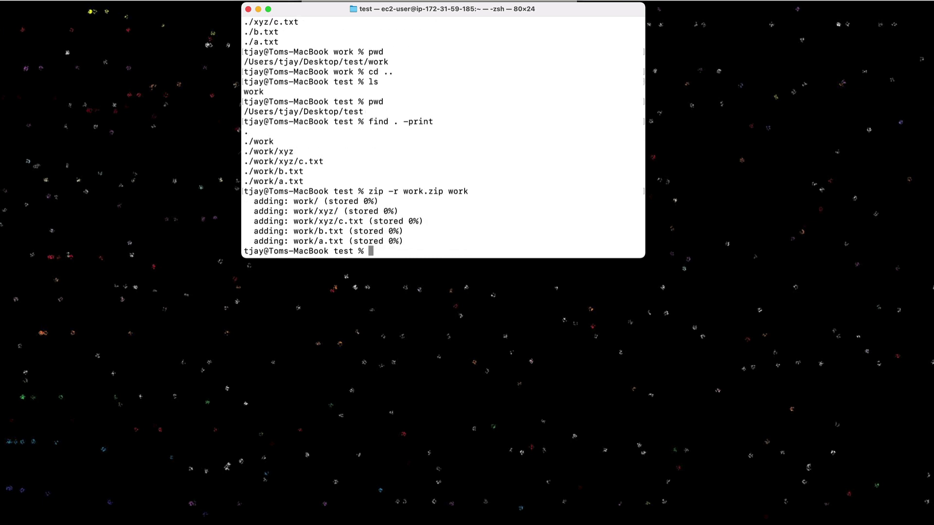
{"action": "type", "text": "pwd"}
{"action": "key", "text": "Return"}
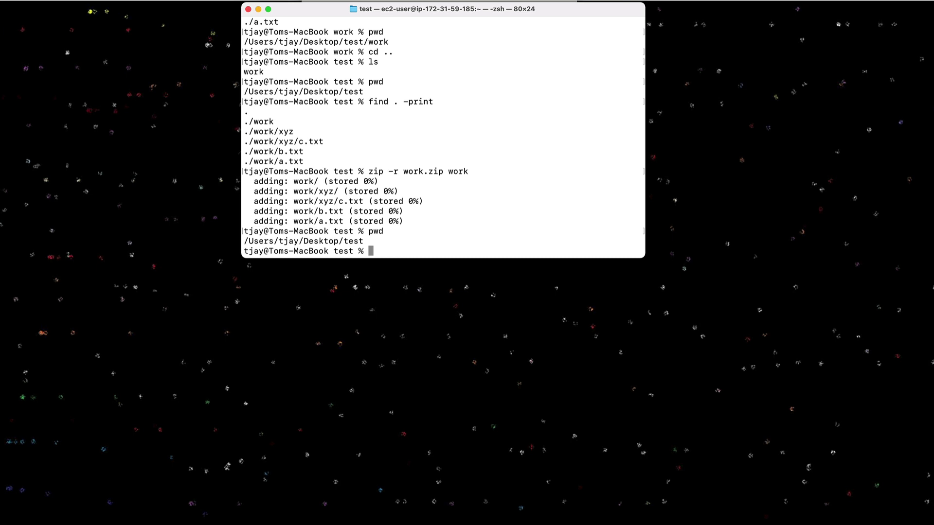
{"action": "type", "text": "unzip "}
{"action": "type", "text": "-l work.zip"}
List work.zip's five entries with unzip -l, then show test's detailed listing
{"action": "key", "text": "Return"}
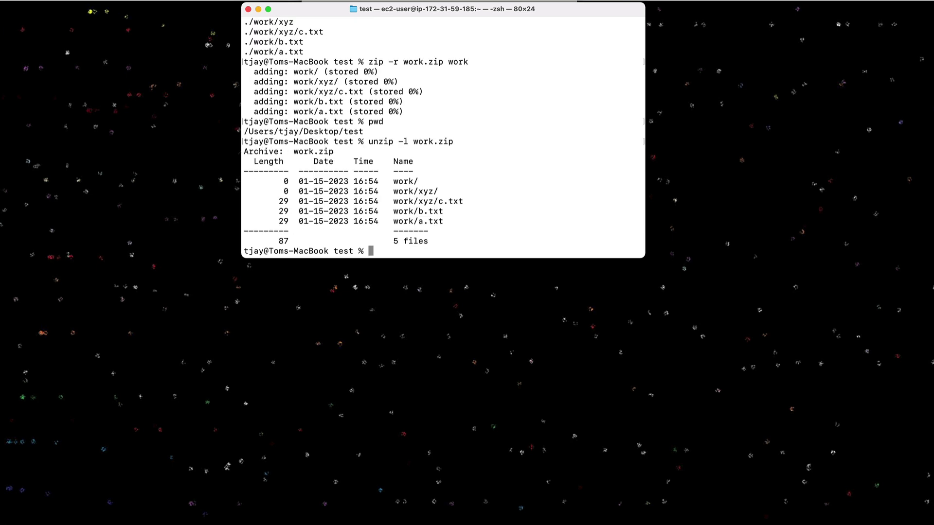
{"action": "type", "text": "ls -lt"}
{"action": "key", "text": "Return"}
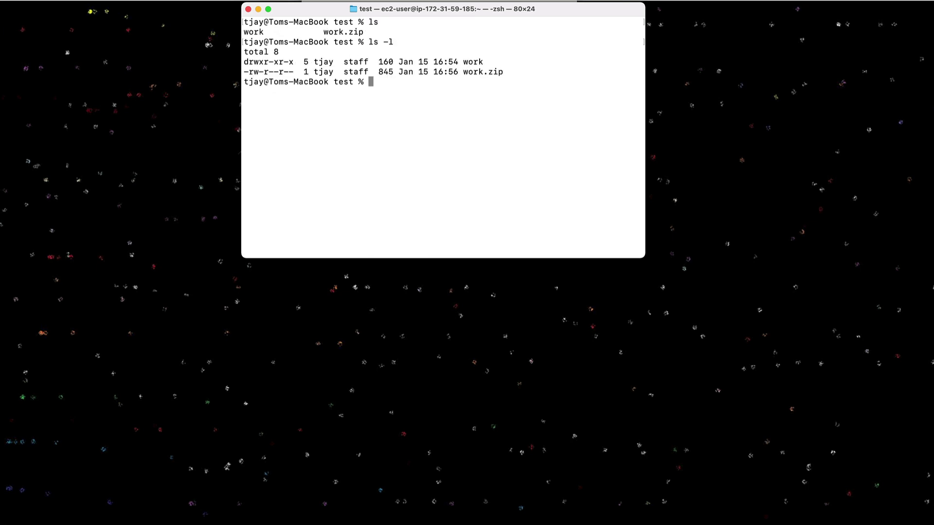
Delete all files in work, then remove the empty work folder
{"action": "key", "text": "Return"}
{"action": "type", "text": "cd wo"}
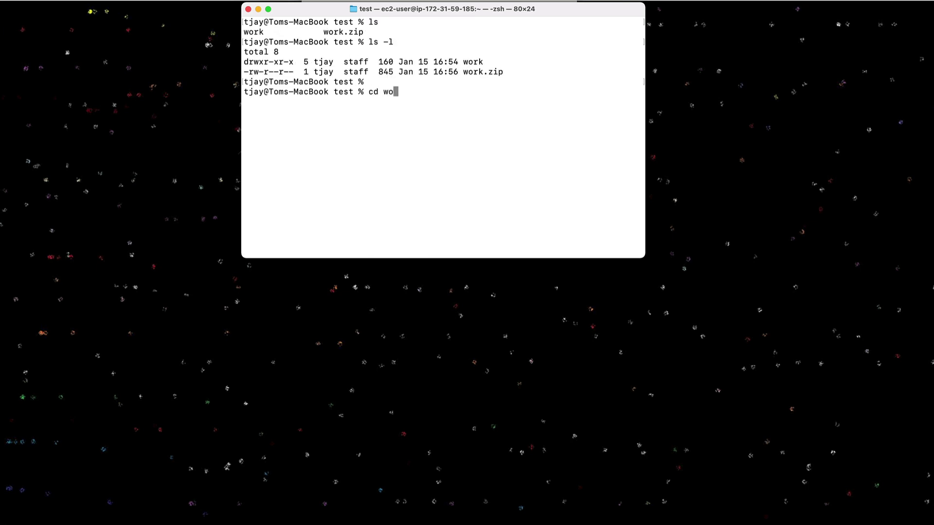
{"action": "type", "text": "rk"}
{"action": "key", "text": "Return"}
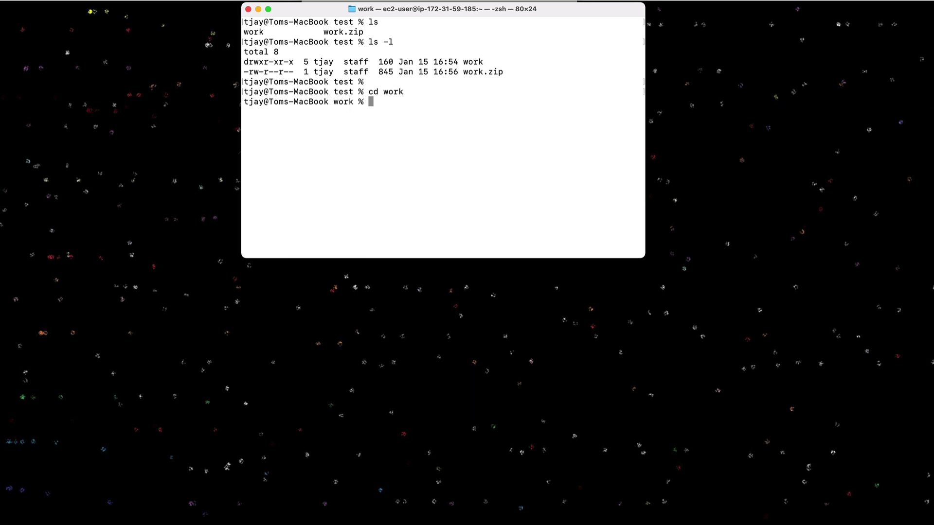
{"action": "type", "text": "rm -r *"}
{"action": "key", "text": "Return"}
{"action": "type", "text": "y"}
{"action": "key", "text": "Return"}
{"action": "type", "text": "ls"}
{"action": "key", "text": "Return"}
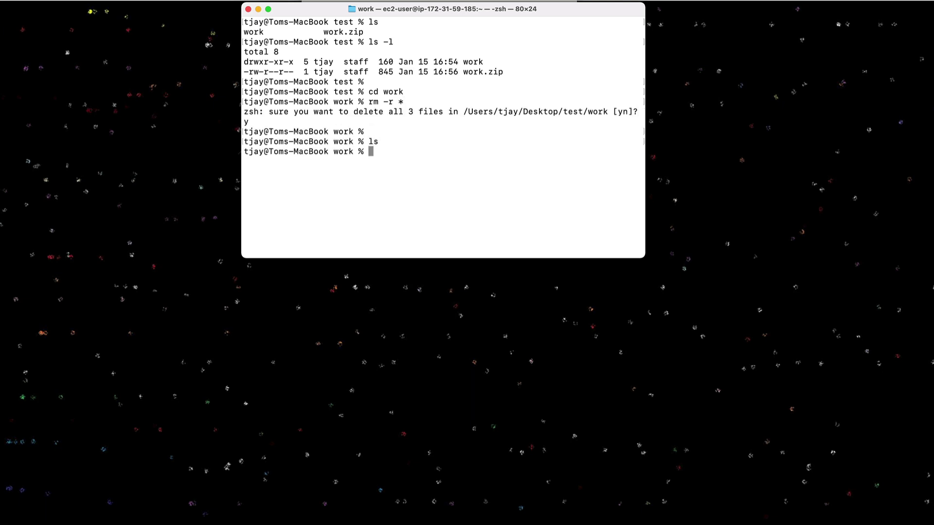
{"action": "type", "text": "cd .."}
{"action": "key", "text": "Return"}
{"action": "type", "text": "rmdir work"}
{"action": "key", "text": "Return"}
{"action": "type", "text": "ls"}
{"action": "key", "text": "Return"}
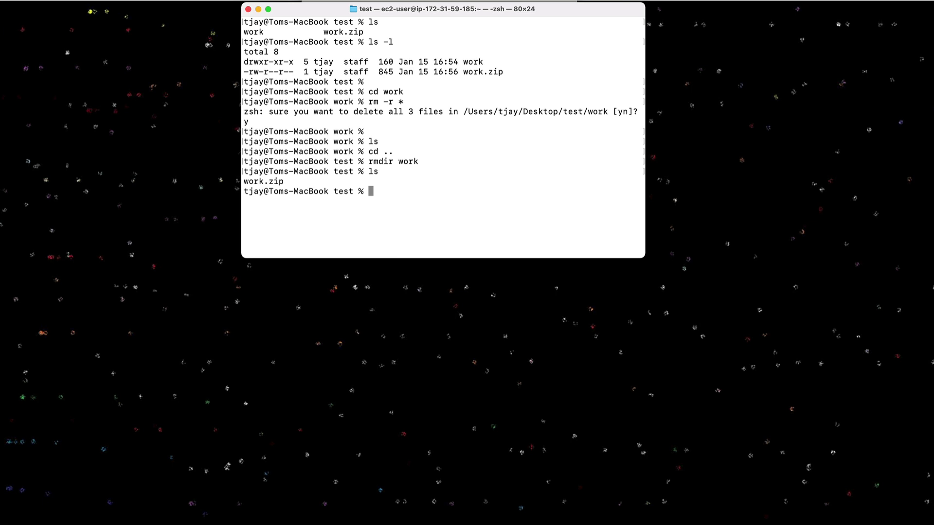
{"action": "type", "text": "unzip work.zip"}
Unzip work.zip and verify the restored work holds a.txt, b.txt and xyz/c.txt
{"action": "key", "text": "Return"}
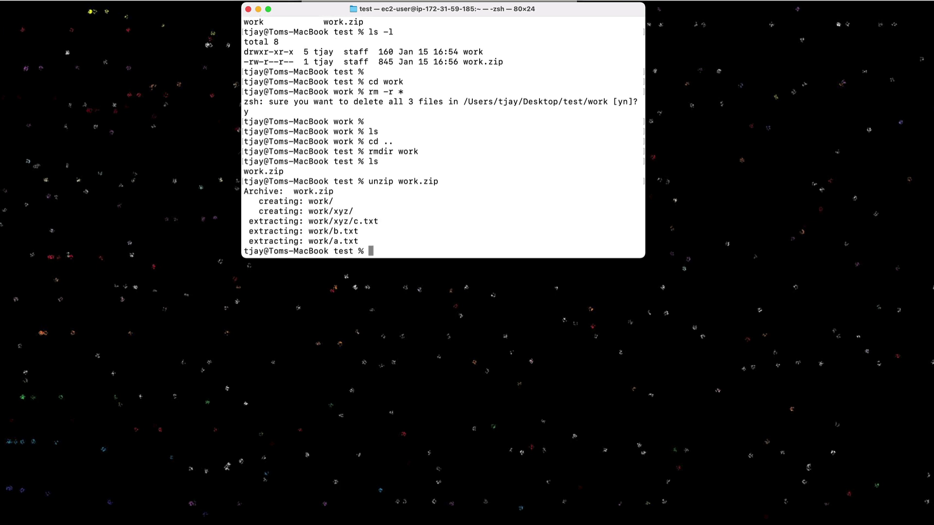
{"action": "type", "text": "ls"}
{"action": "key", "text": "Return"}
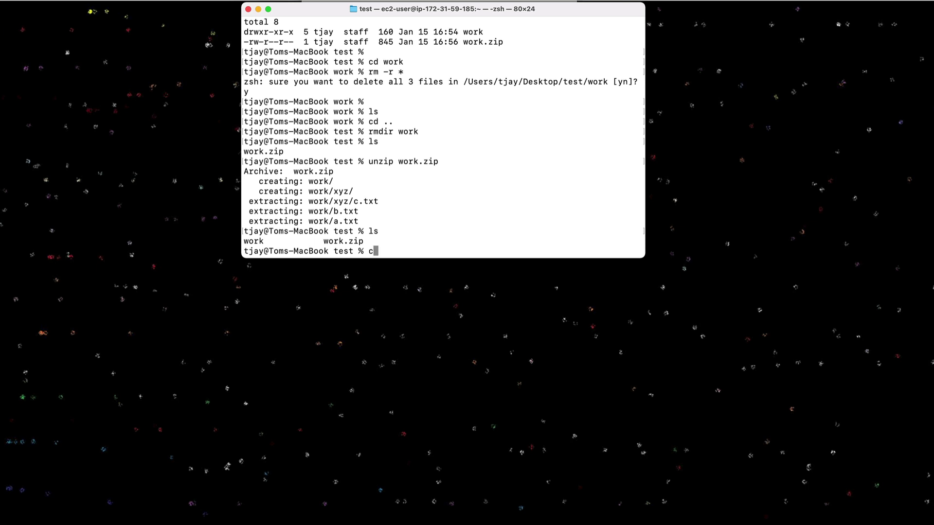
{"action": "type", "text": "cd work"}
{"action": "key", "text": "Return"}
{"action": "type", "text": "ls"}
{"action": "key", "text": "Return"}
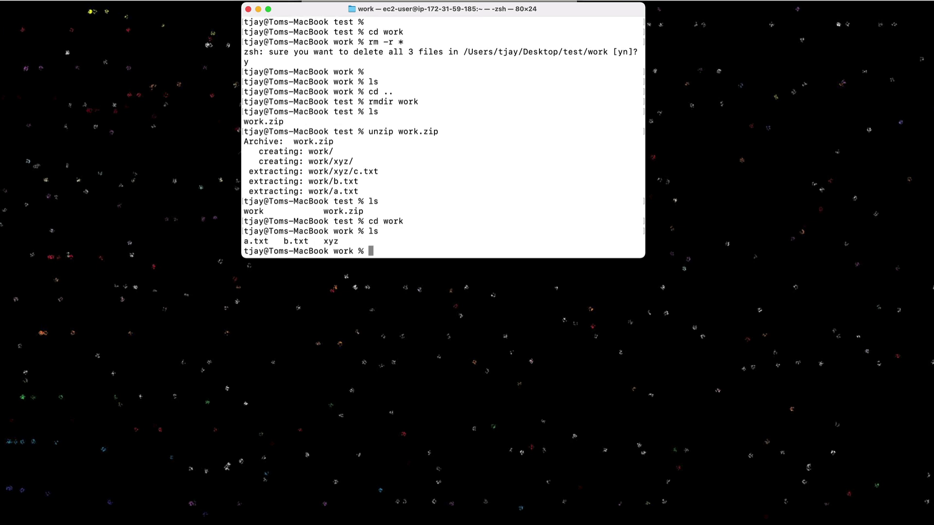
{"action": "type", "text": "find . -pro"}
{"action": "key", "text": "BackSpace"}
{"action": "type", "text": "in"}
{"action": "type", "text": "t"}
{"action": "key", "text": "Return"}
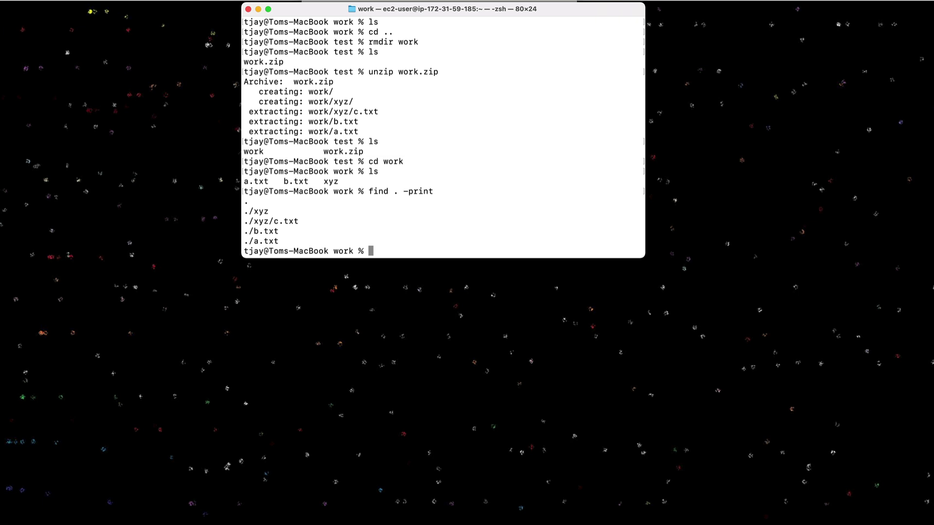
{"action": "type", "text": "pwd"}
Return to the test folder and create an alt-work folder
{"action": "key", "text": "Return"}
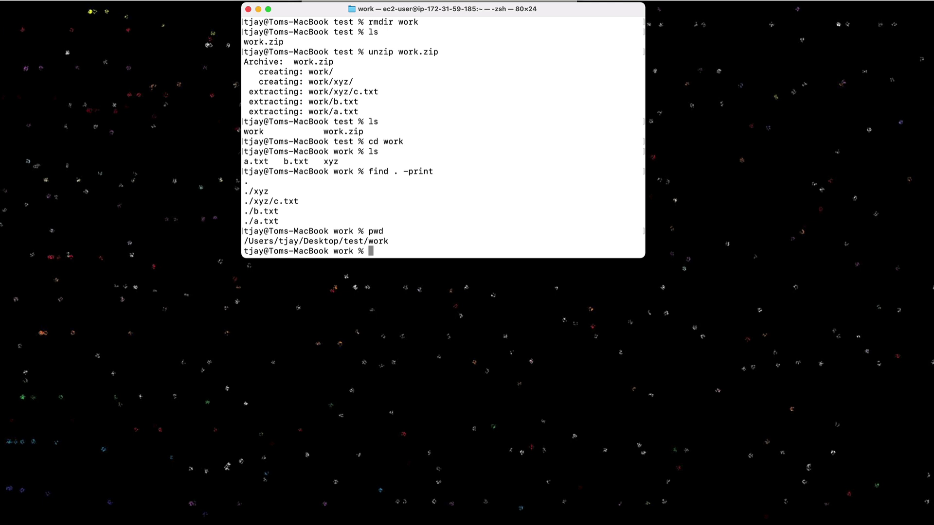
{"action": "type", "text": "cd .."}
{"action": "key", "text": "Return"}
{"action": "type", "text": "ls"}
{"action": "key", "text": "Return"}
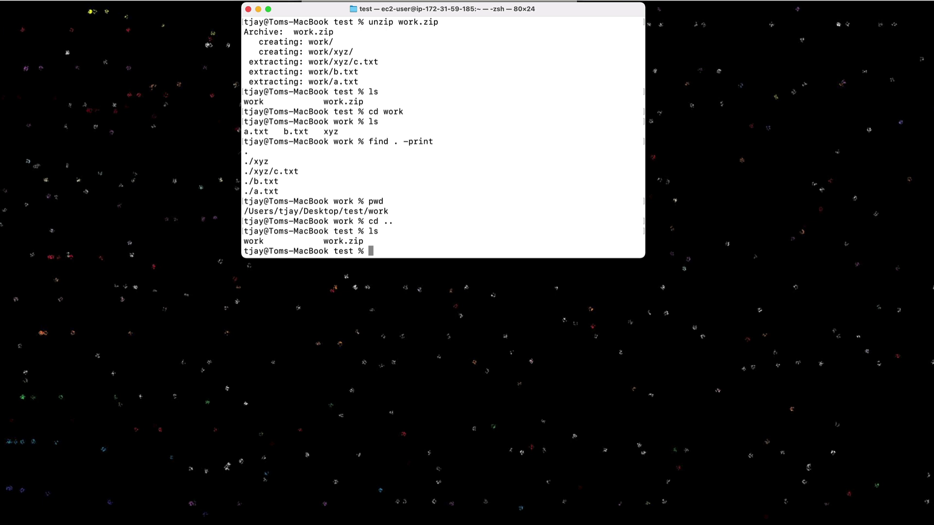
{"action": "type", "text": "mkdir "}
{"action": "type", "text": "alt-work"}
{"action": "key", "text": "Return"}
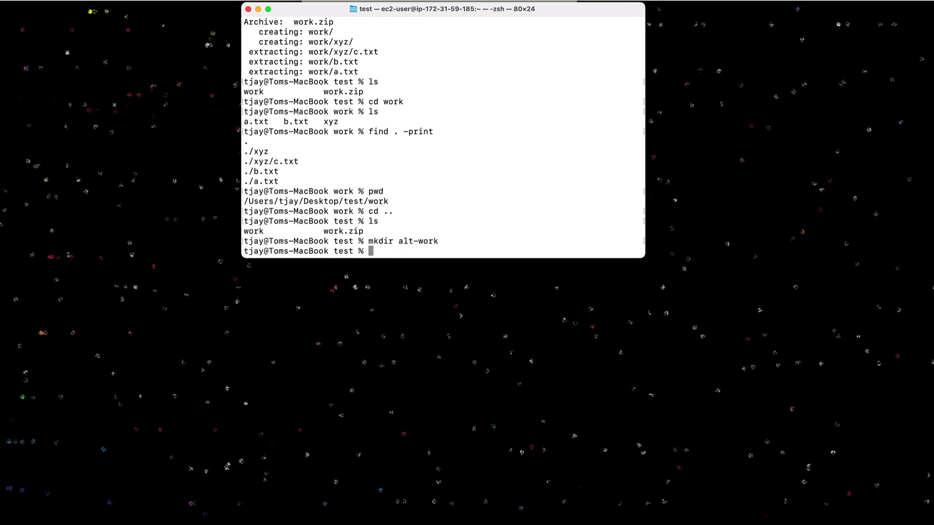
{"action": "type", "text": "ls"}
{"action": "key", "text": "Return"}
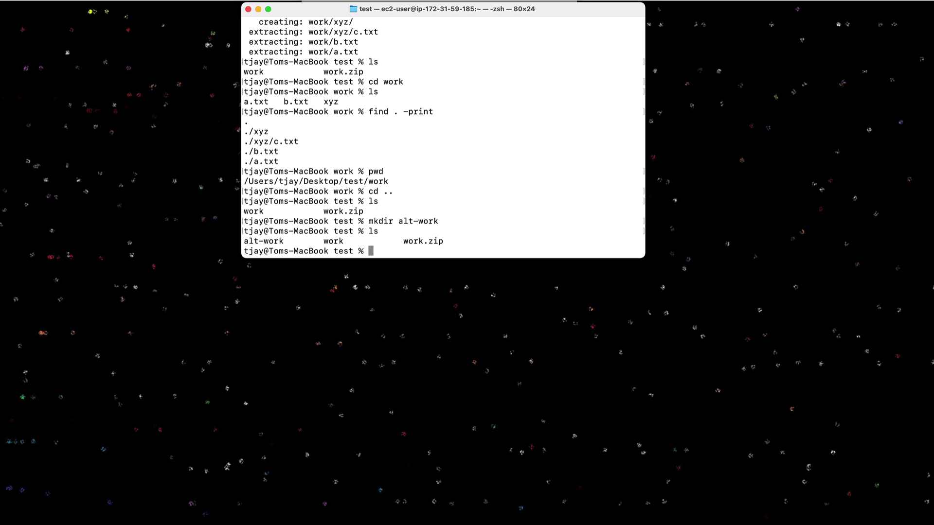
Extract work.zip into alt-work with -d, then list the extracted files
{"action": "key", "text": "Up"}
{"action": "key", "text": "Up"}
{"action": "key", "text": "Up"}
{"action": "key", "text": "Up"}
{"action": "key", "text": "Up"}
{"action": "key", "text": "Up"}
{"action": "key", "text": "Up"}
{"action": "key", "text": "Up"}
{"action": "key", "text": "Up"}
{"action": "key", "text": "Up"}
{"action": "key", "text": "Left"}
{"action": "key", "text": "Left"}
{"action": "key", "text": "Left"}
{"action": "key", "text": "Left"}
{"action": "key", "text": "Left"}
{"action": "key", "text": "Left"}
{"action": "key", "text": "Left"}
{"action": "key", "text": "Left"}
{"action": "key", "text": "Right"}
{"action": "key", "text": "Right"}
{"action": "key", "text": "Right"}
{"action": "key", "text": "Right"}
{"action": "key", "text": "Right"}
{"action": "key", "text": "Right"}
{"action": "key", "text": "Right"}
{"action": "key", "text": "Right"}
{"action": "type", "text": "-d "}
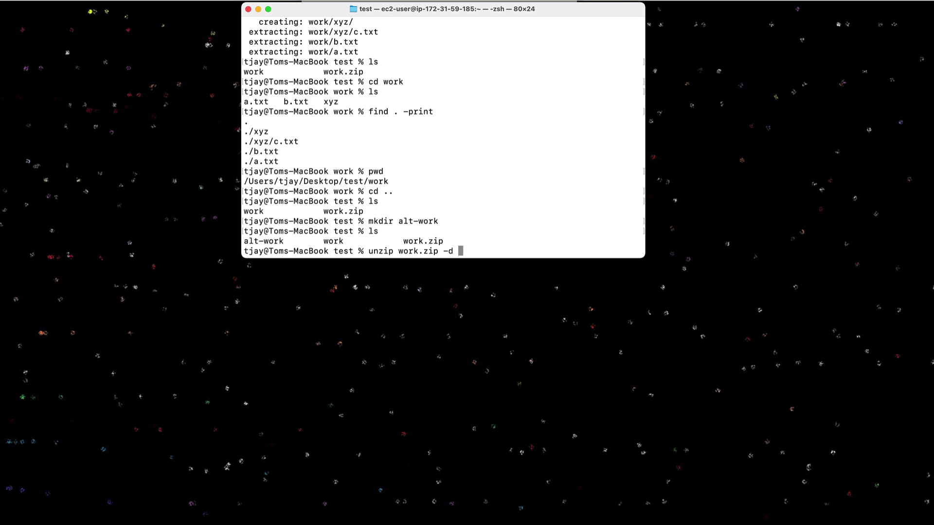
{"action": "type", "text": "alt-work"}
{"action": "key", "text": "Return"}
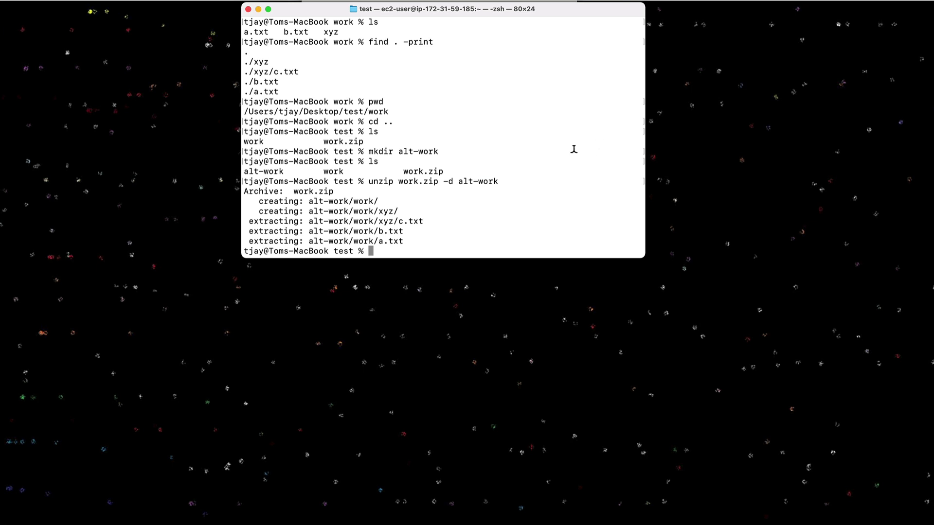
{"action": "type", "text": "cd alt-work"}
{"action": "key", "text": "Return"}
{"action": "type", "text": "ls"}
{"action": "key", "text": "Return"}
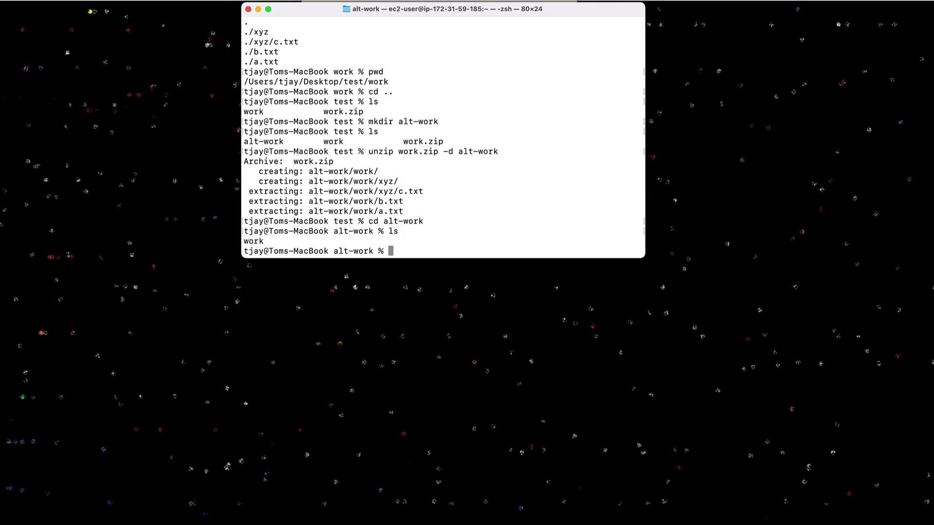
{"action": "type", "text": "find . -print"}
{"action": "key", "text": "Return"}
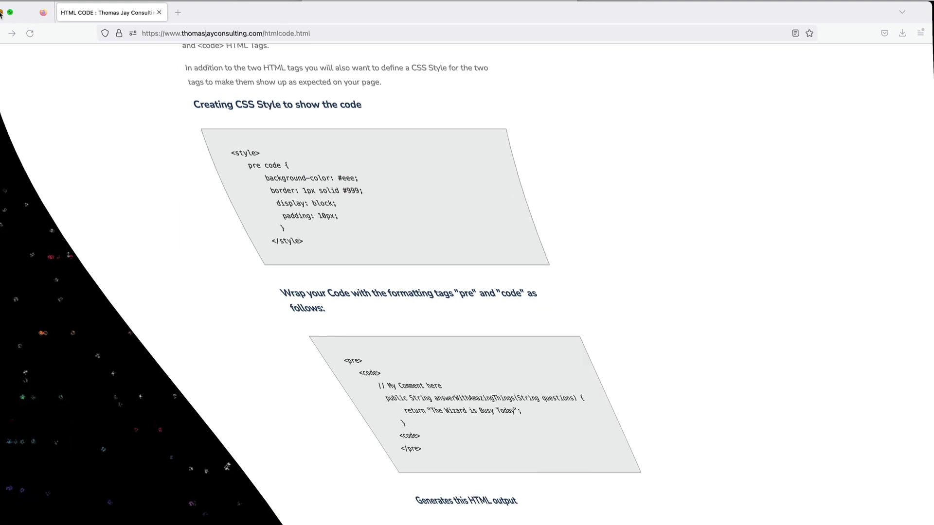
{"action": "type", "text": "ear"}
Clear the screen, enter ThomasJayConsultingWeb/public, and list its files, including htmlcode.html
{"action": "key", "text": "Return"}
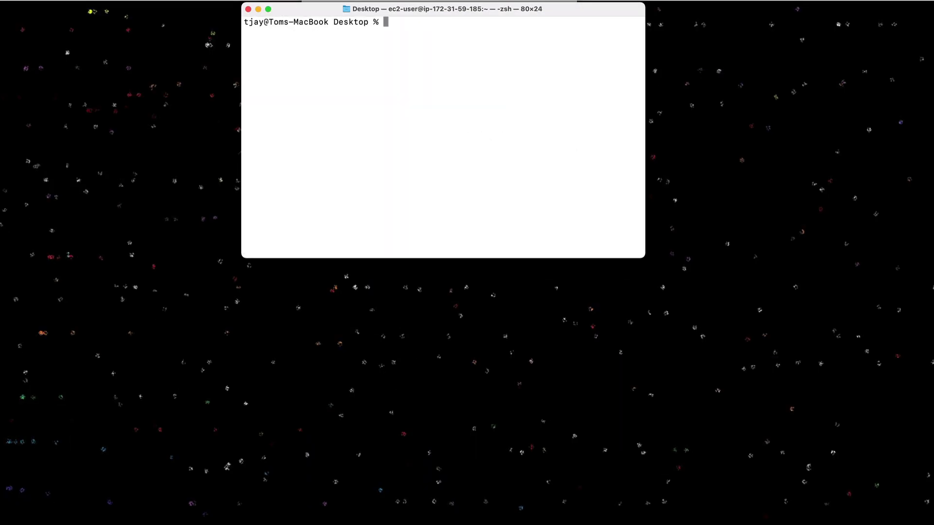
{"action": "type", "text": "cd Th"}
{"action": "key", "text": "Tab"}
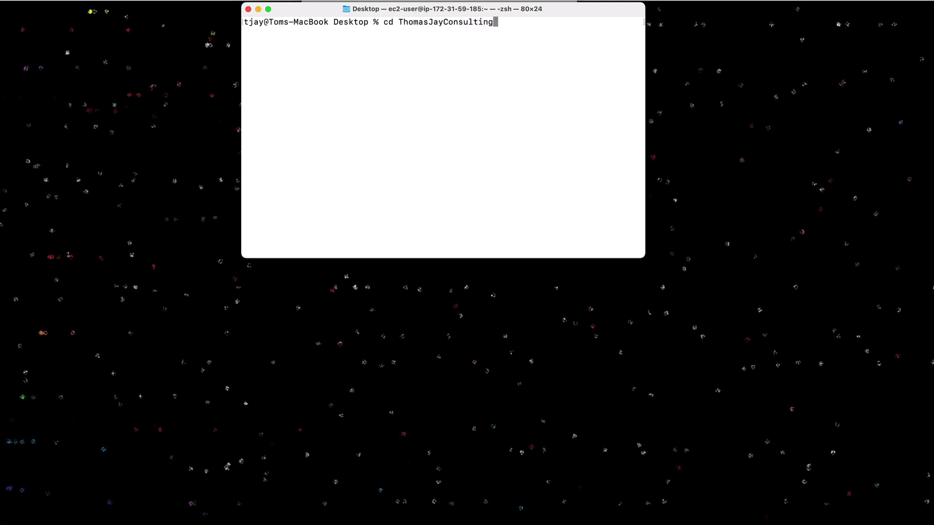
{"action": "type", "text": "Web"}
{"action": "key", "text": "Return"}
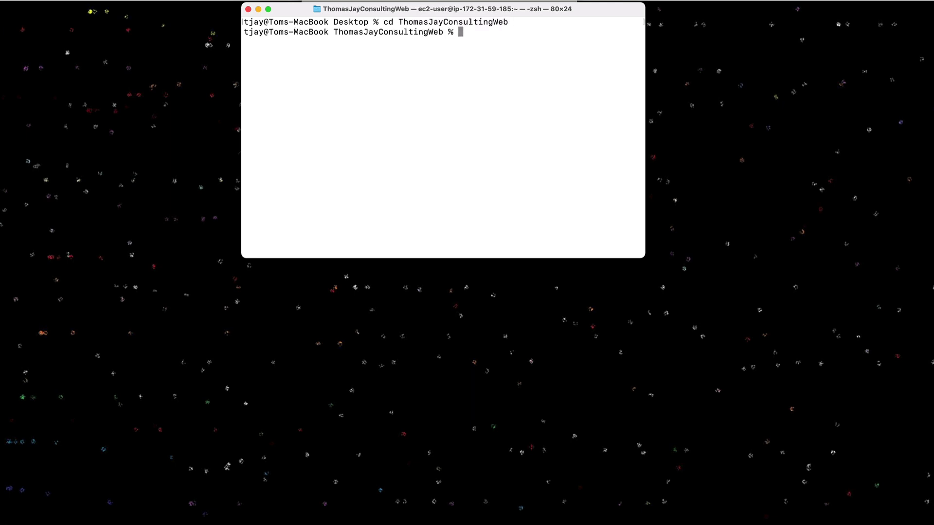
{"action": "type", "text": "ls"}
{"action": "key", "text": "Return"}
{"action": "type", "text": "cd public"}
{"action": "key", "text": "Return"}
{"action": "type", "text": "ls"}
{"action": "key", "text": "Return"}
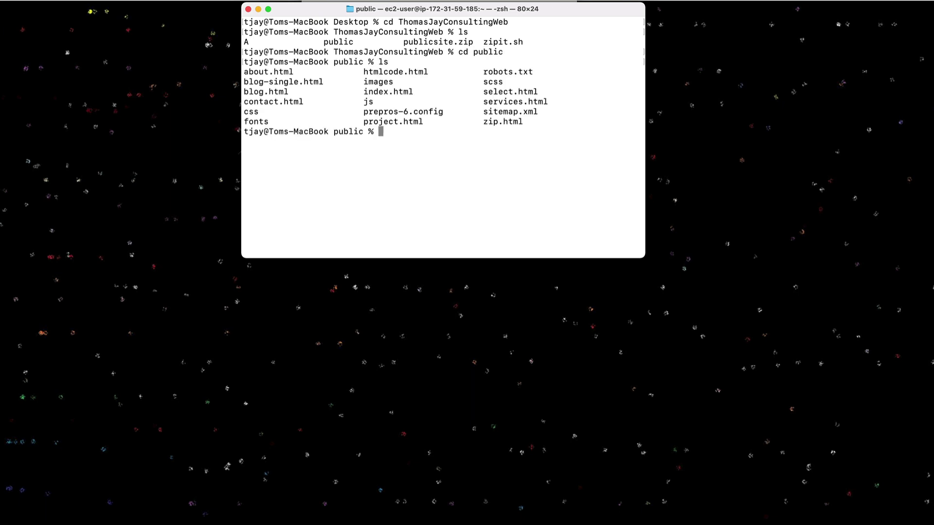
{"action": "type", "text": "vi html"}
{"action": "key", "text": "Tab"}
Open htmlcode.html in vi and search /code to reach the unclosed code tag
{"action": "key", "text": "Return"}
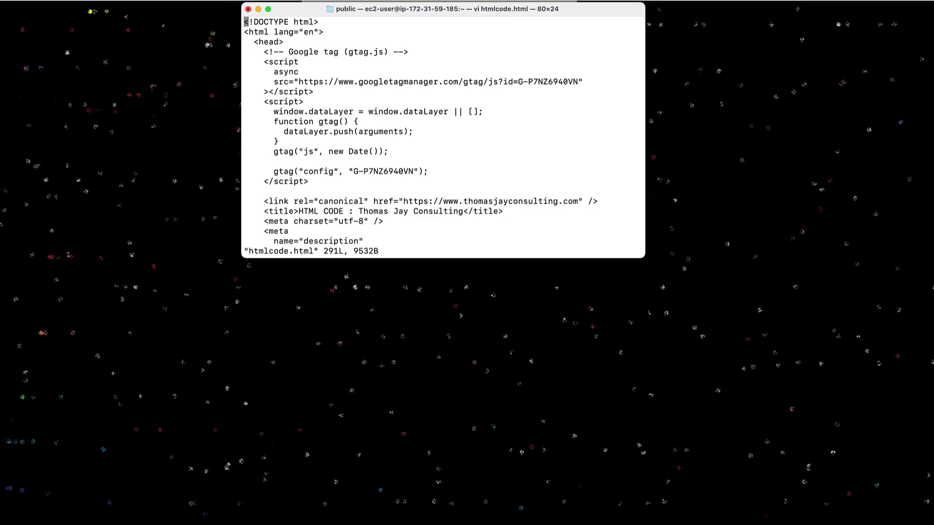
{"action": "key", "text": "j"}
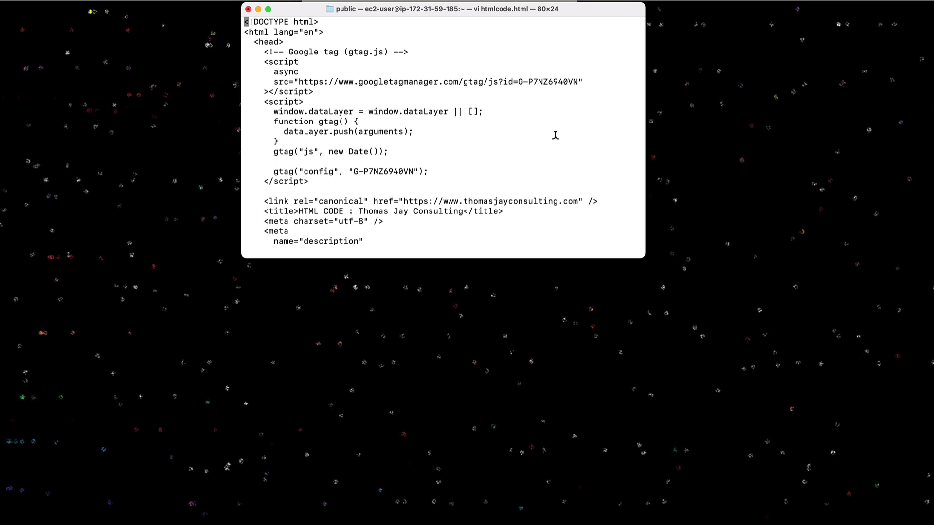
{"action": "type", "text": "/code"}
{"action": "key", "text": "Return"}
{"action": "key", "text": "n"}
{"action": "key", "text": "n"}
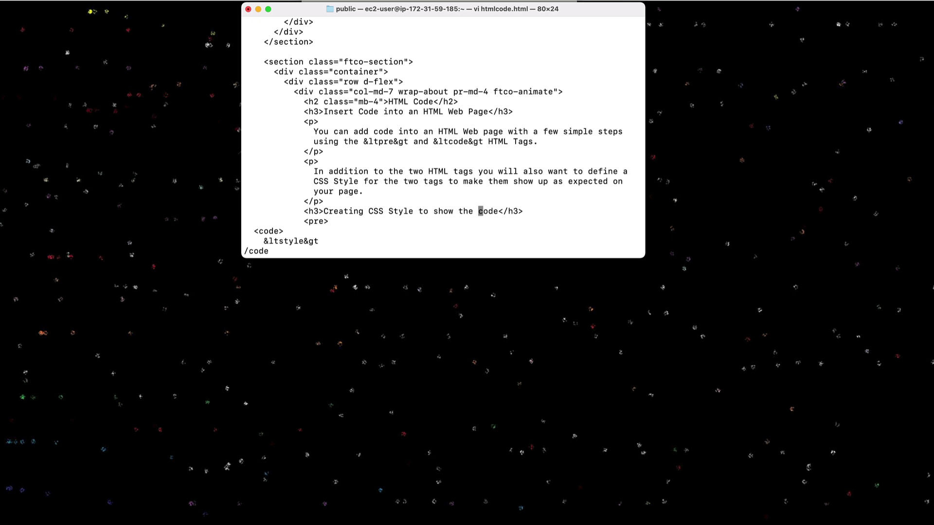
{"action": "key", "text": "n"}
{"action": "key", "text": "n"}
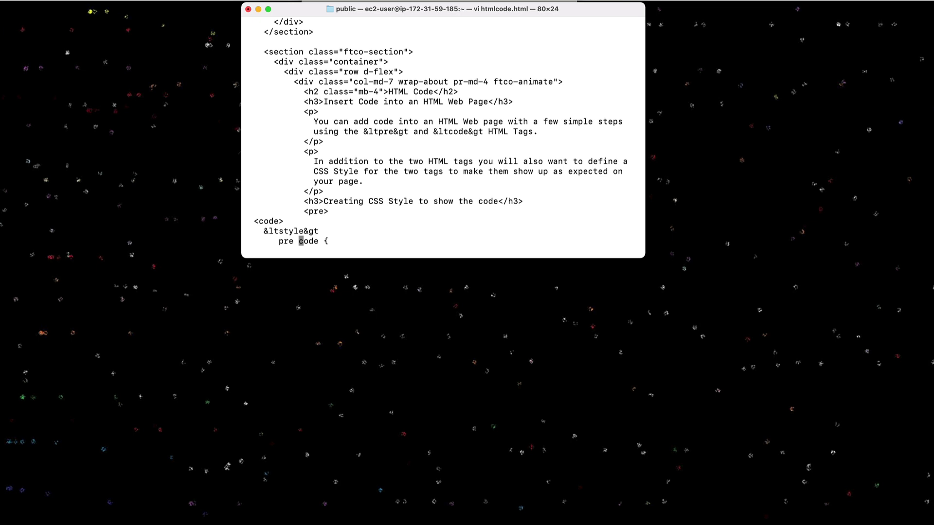
{"action": "key", "text": "n"}
{"action": "key", "text": "n"}
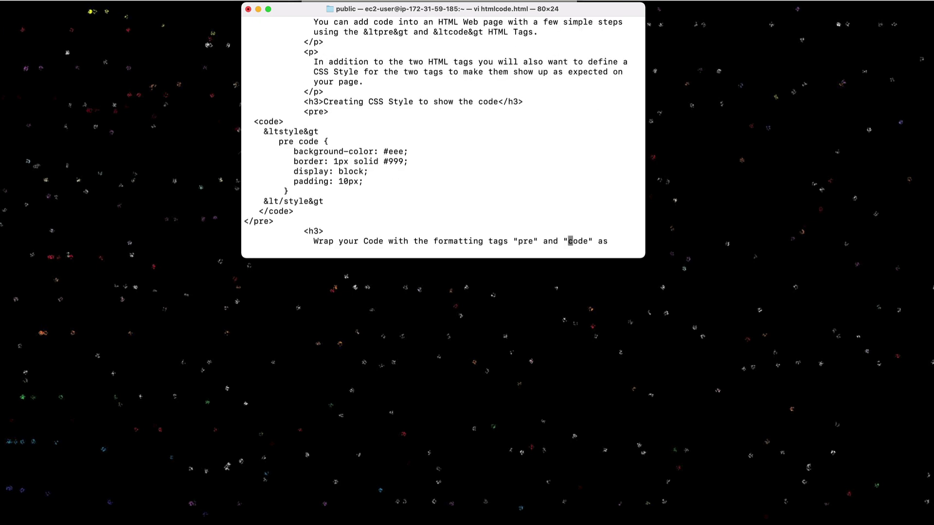
{"action": "key", "text": "n"}
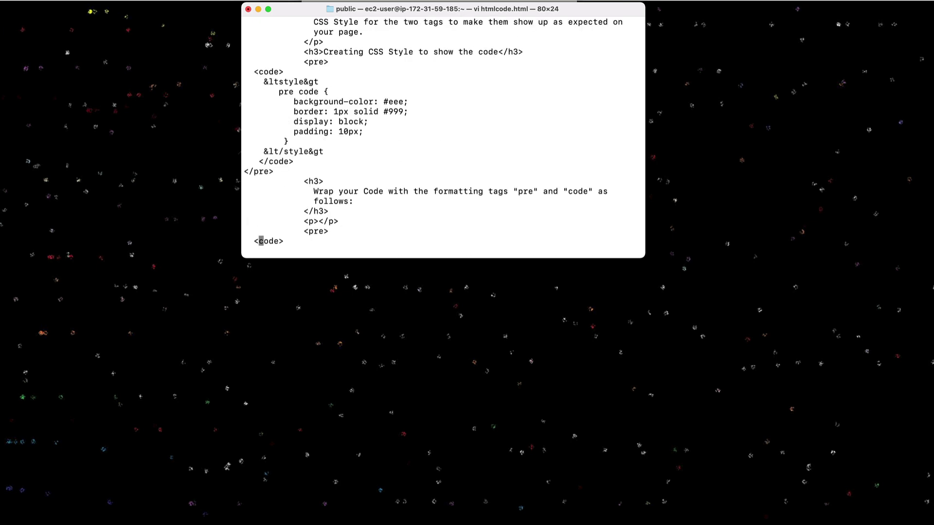
{"action": "key", "text": "n"}
{"action": "key", "text": "n"}
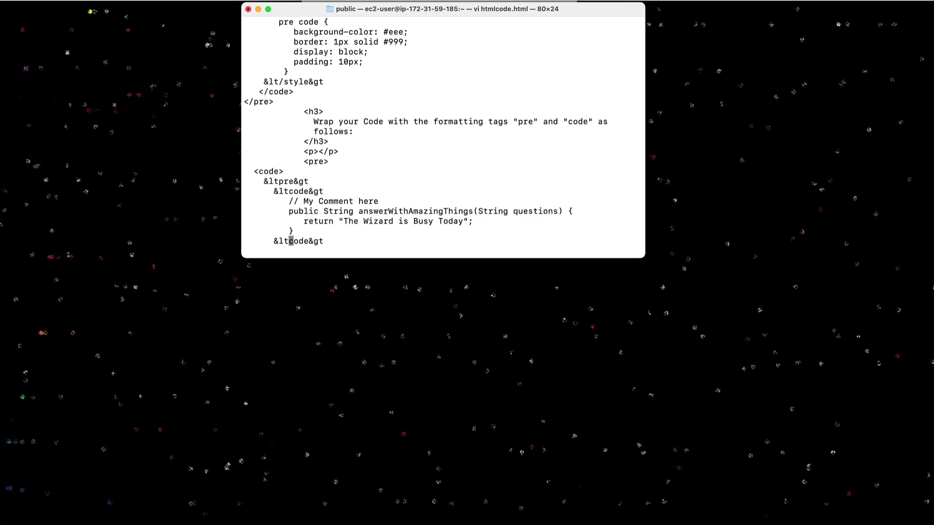
{"action": "key", "text": "n"}
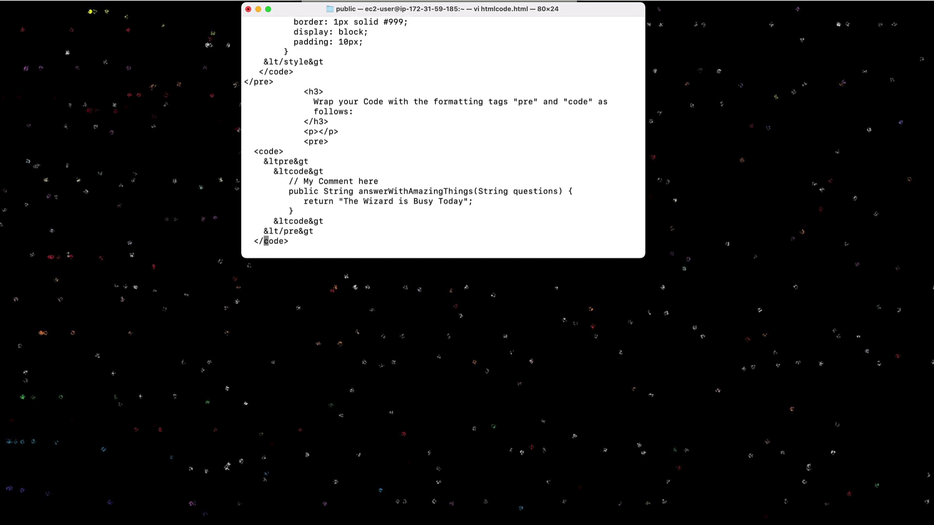
Insert the slash to make the tag &lt/code&gt, then save and quit with :wq
{"action": "key", "text": "k"}
{"action": "key", "text": "k"}
{"action": "key", "text": "l"}
{"action": "key", "text": "l"}
{"action": "key", "text": "l"}
{"action": "key", "text": "l"}
{"action": "type", "text": "i/"}
{"action": "key", "text": "Escape"}
{"action": "type", "text": ":wq"}
{"action": "key", "text": "Return"}
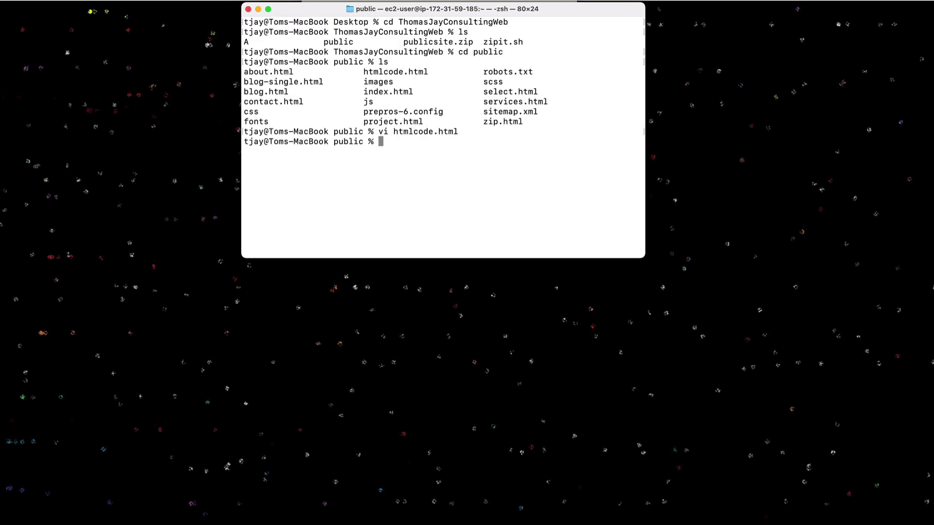
{"action": "type", "text": "cd .."}
Go up to ThomasJayConsultingWeb, list A, public, publicsite.zip and zipit.sh, and clear the screen
{"action": "key", "text": "Return"}
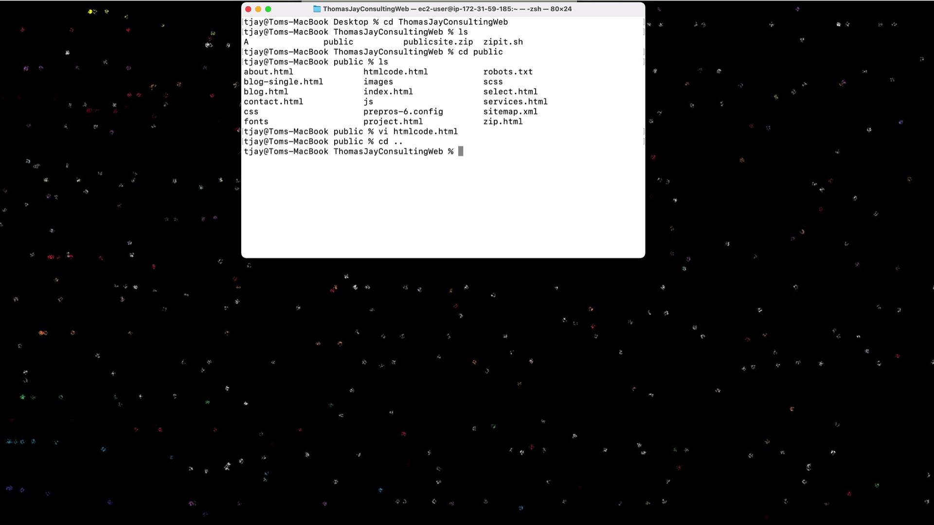
{"action": "type", "text": "ls"}
{"action": "key", "text": "Return"}
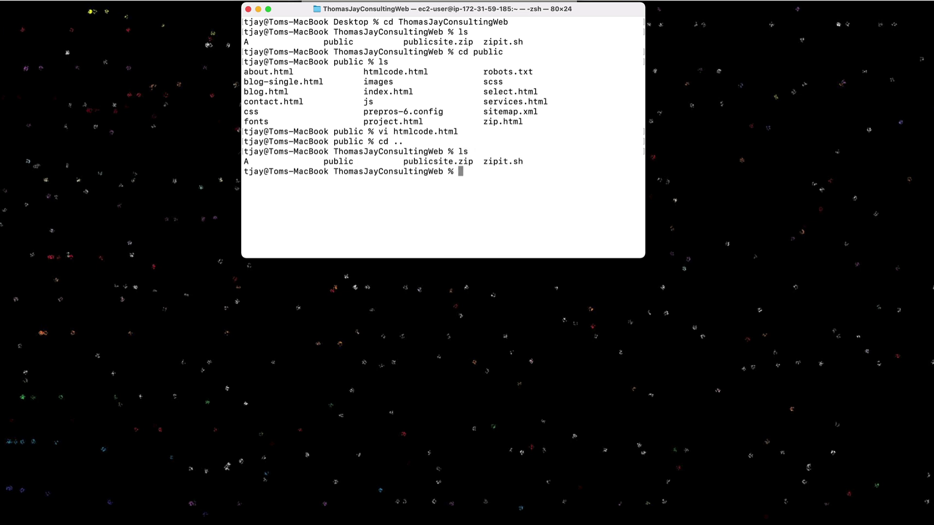
{"action": "key", "text": "ctrl+l"}
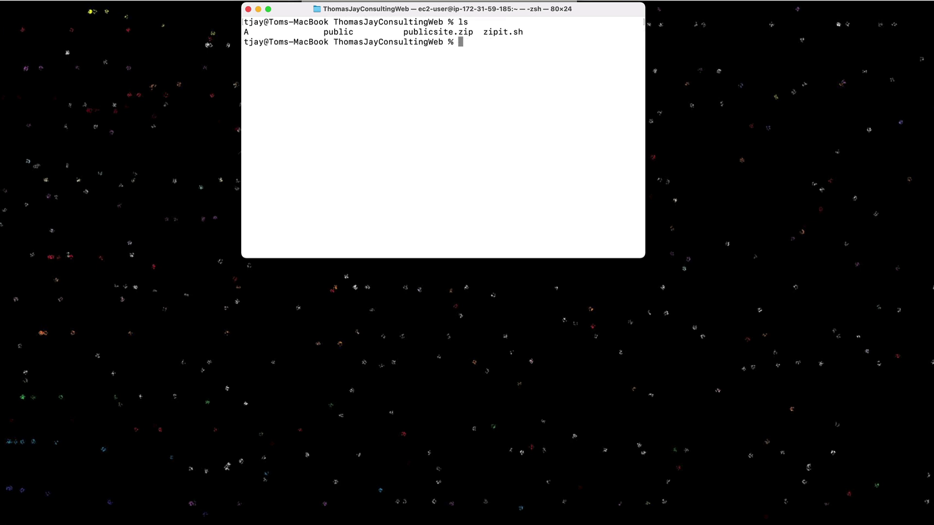
{"action": "type", "text": "zip -r"}
{"action": "type", "text": " public.zip "}
{"action": "type", "text": "public"}
Zip the public folder into public.zip with zip -r and list the folder to confirm it
{"action": "key", "text": "Return"}
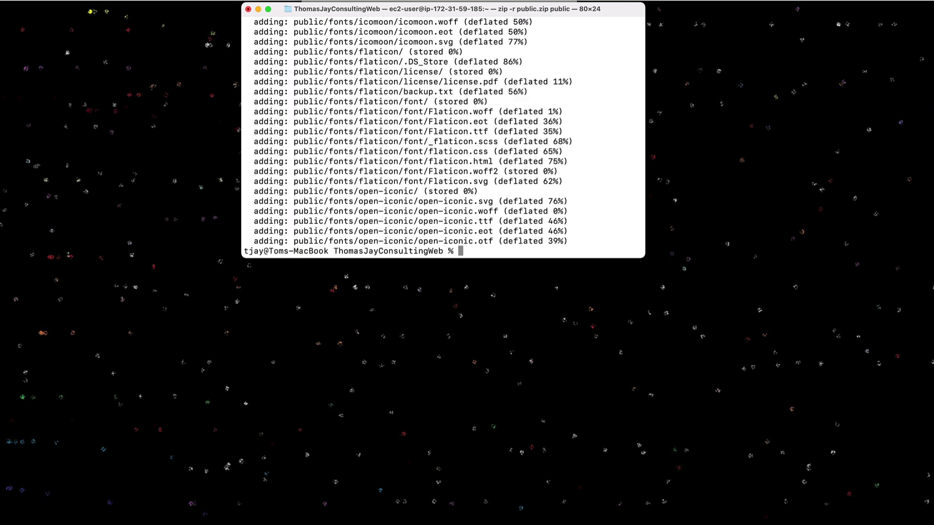
{"action": "type", "text": "ls"}
{"action": "key", "text": "Return"}
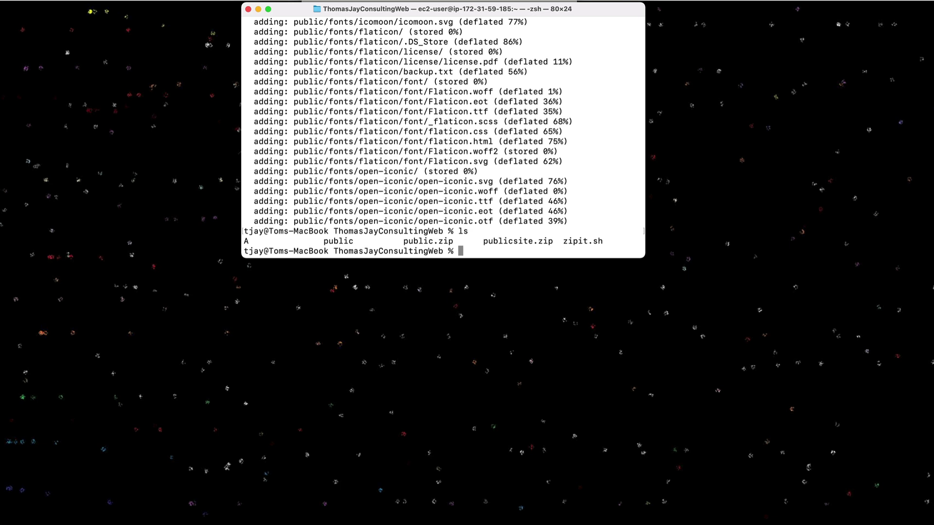
{"action": "type", "text": "cat "}
{"action": "type", "text": "~/bin"}
{"action": "type", "text": "/tjc"}
{"action": "type", "text": "sftp"}
Print the saved sftp command from ~/bin/tjcsftp and select the printed line
{"action": "key", "text": "Return"}
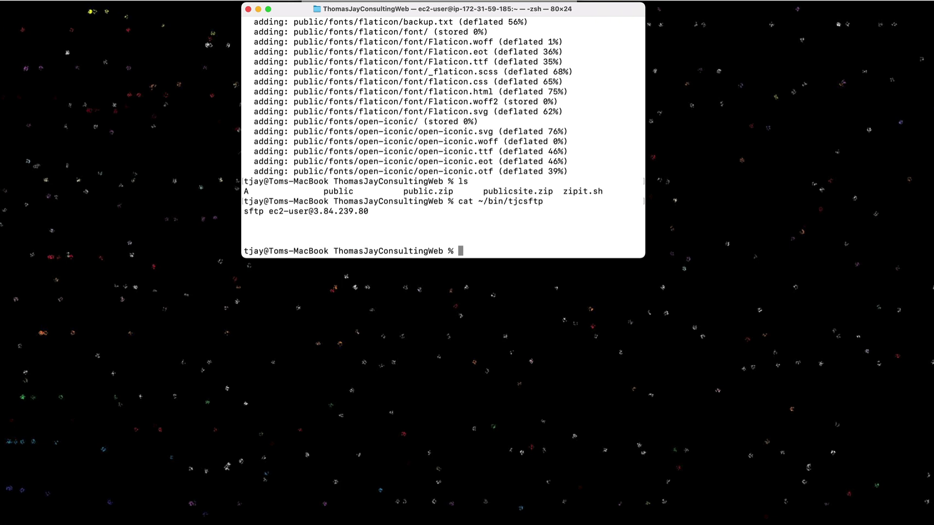
{"action": "left_click_drag", "start_coordinate": [245, 211], "coordinate": [372, 212]}
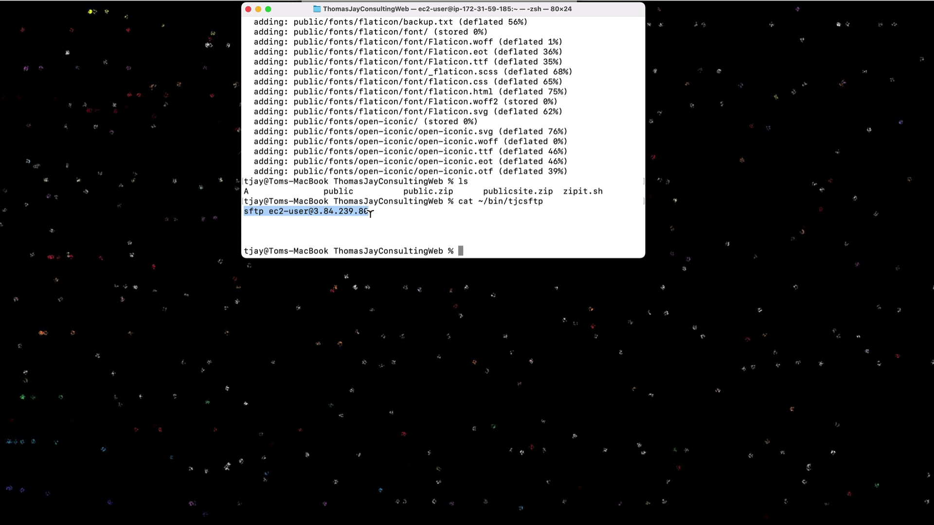
Run the copied sftp command to connect to the EC2 server
{"action": "key", "text": "super+c"}
{"action": "key", "text": "super+v"}
{"action": "key", "text": "Return"}
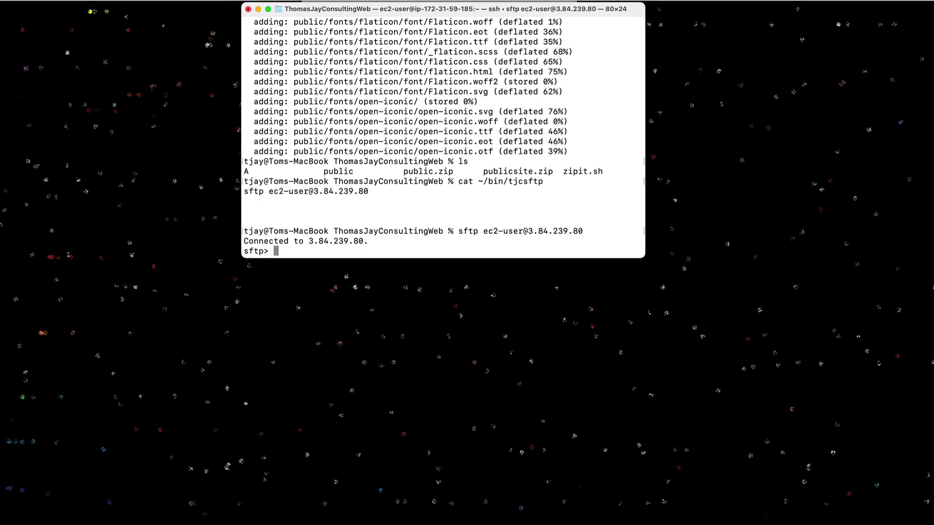
{"action": "type", "text": "ls"}
Go to server/ThomasJayConsulting on the server and upload public.zip with put
{"action": "key", "text": "Return"}
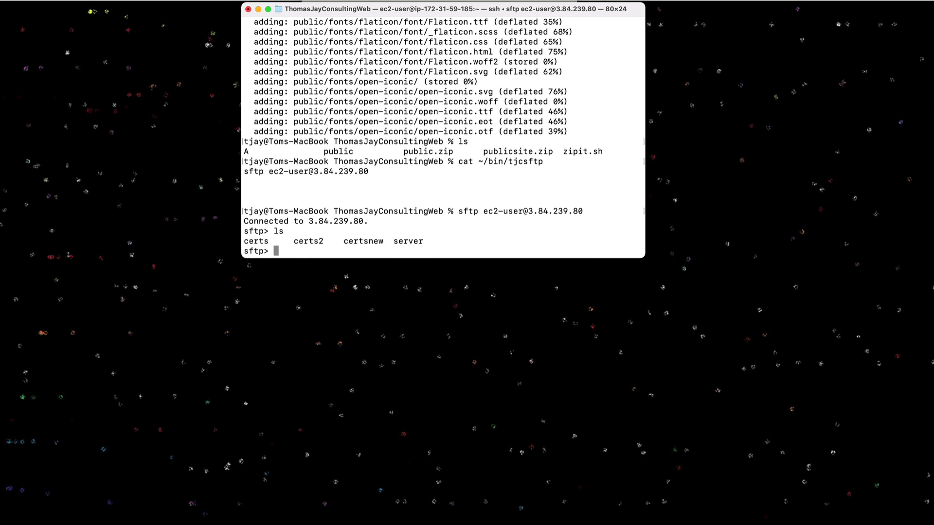
{"action": "type", "text": "cd server"}
{"action": "key", "text": "Return"}
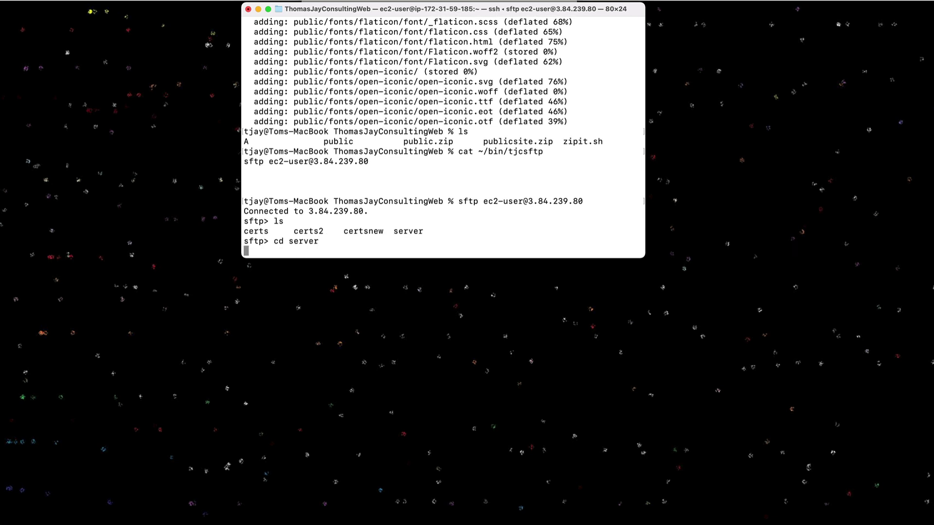
{"action": "type", "text": "ls"}
{"action": "key", "text": "Return"}
{"action": "type", "text": "cd ThomasJayConsulting"}
{"action": "key", "text": "Return"}
{"action": "type", "text": "ls"}
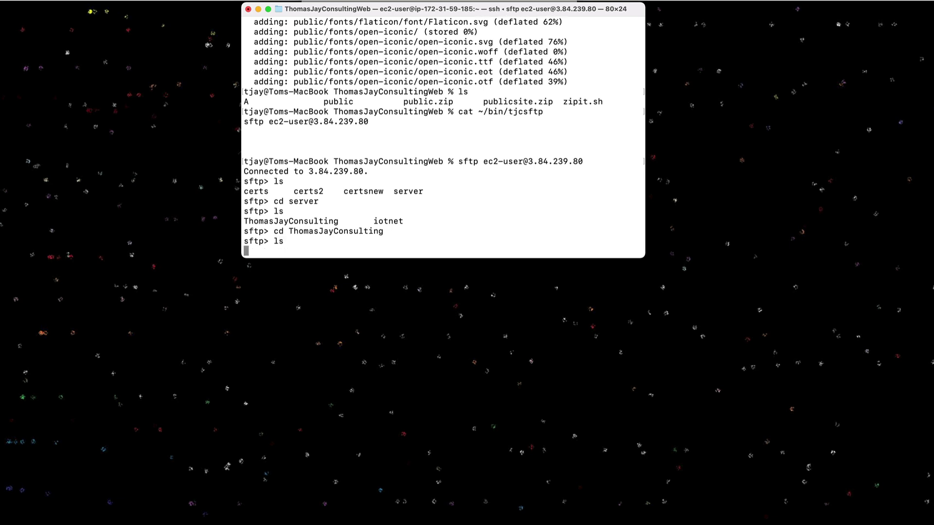
{"action": "key", "text": "Return"}
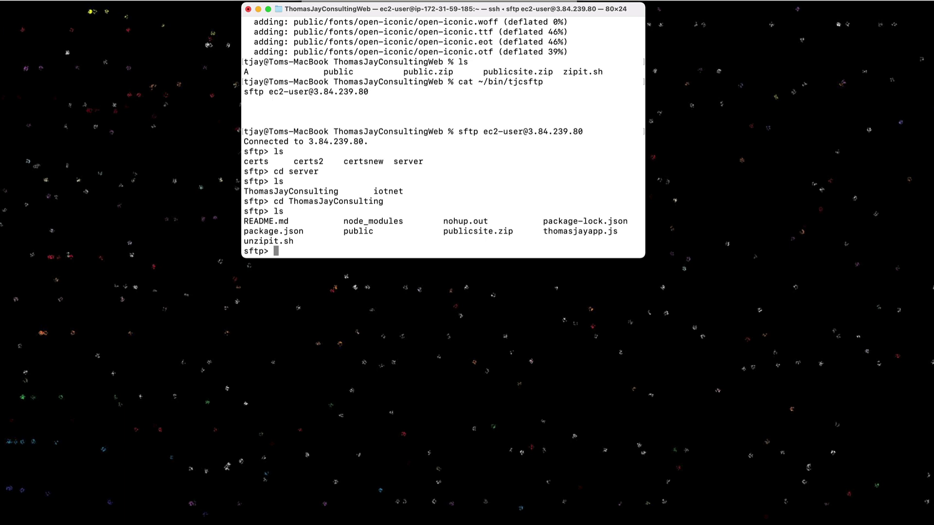
{"action": "type", "text": "put "}
{"action": "type", "text": "public.zip"}
{"action": "key", "text": "Return"}
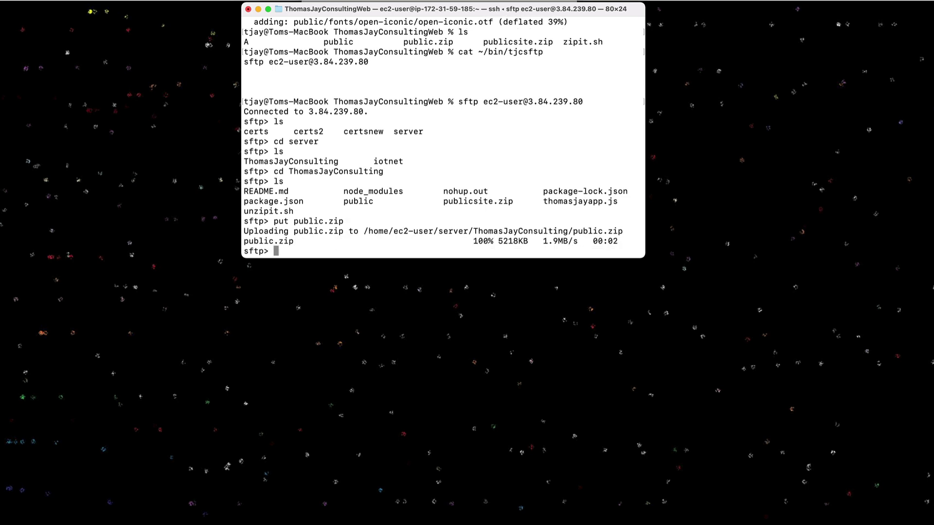
{"action": "type", "text": "exit"}
Exit sftp, print the saved ssh command from ~/bin/tjcssh, and select it
{"action": "key", "text": "Return"}
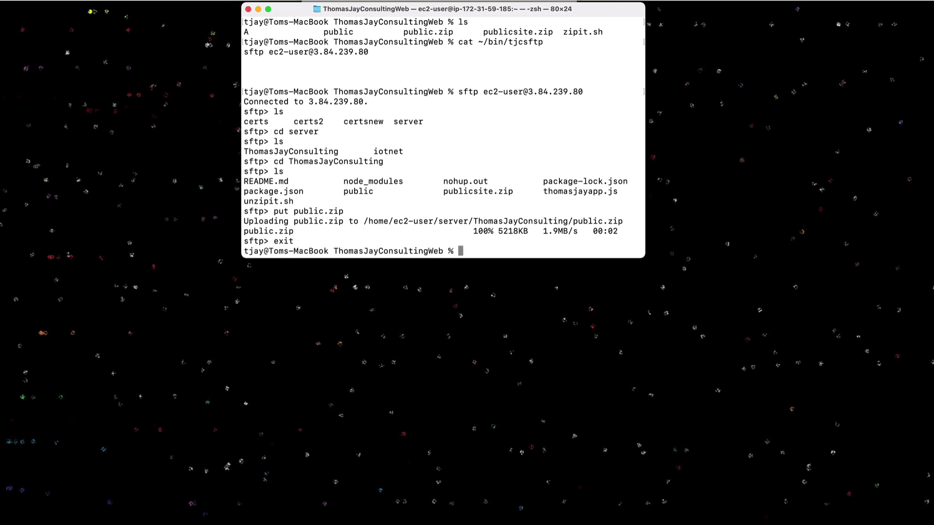
{"action": "type", "text": "cat ~/bin/"}
{"action": "type", "text": "tjcssh"}
{"action": "key", "text": "Return"}
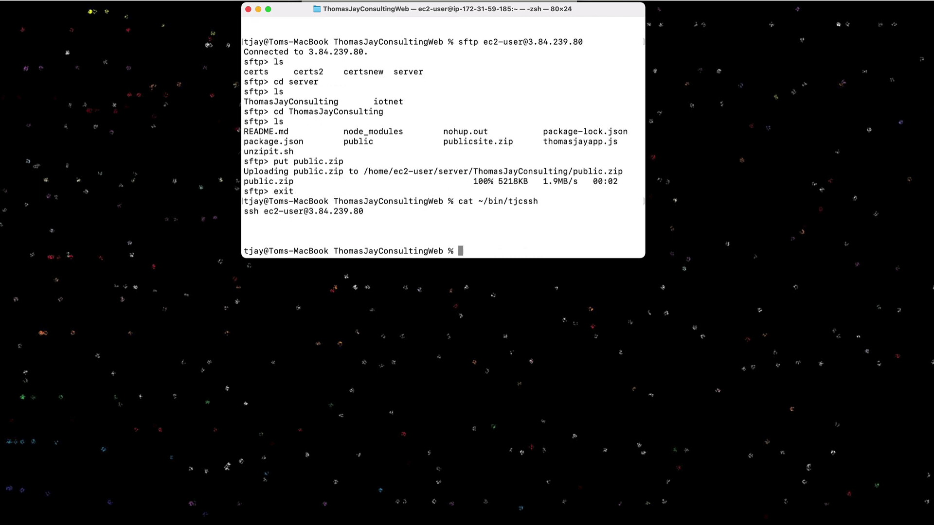
{"action": "left_click_drag", "start_coordinate": [244, 211], "coordinate": [365, 210]}
Run the copied ssh command to log in to the server
{"action": "key", "text": "super+c"}
{"action": "key", "text": "super+v"}
{"action": "key", "text": "Return"}
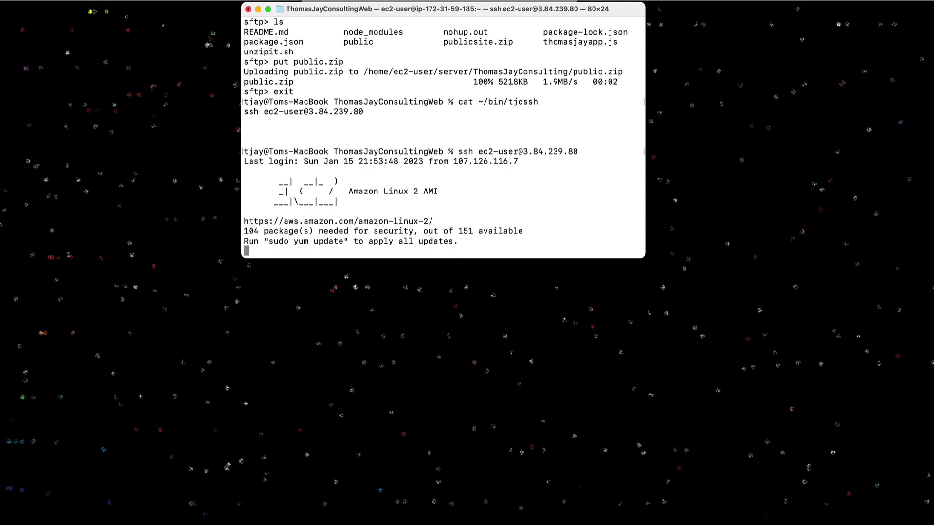
{"action": "type", "text": "ls"}
Move into server/ThomasJayConsulting and confirm public.zip appears in the listing
{"action": "key", "text": "Return"}
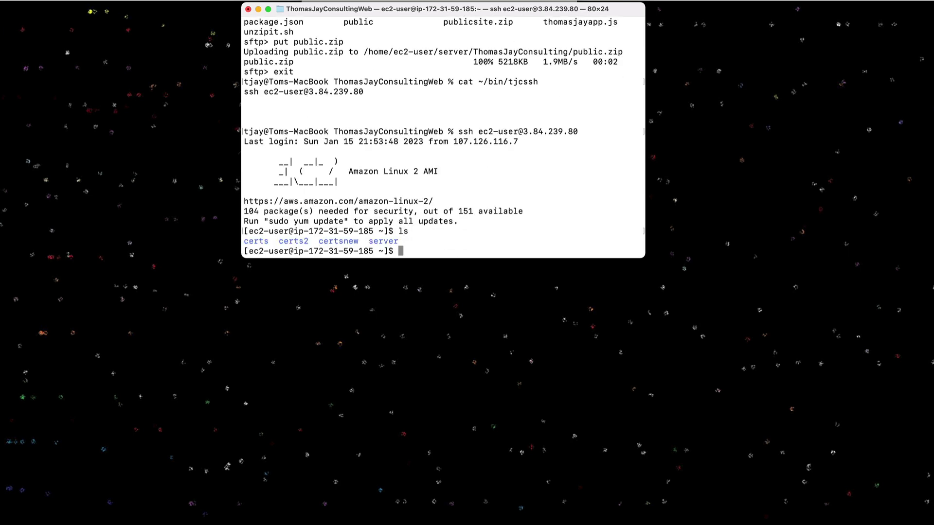
{"action": "type", "text": "cd server"}
{"action": "key", "text": "Return"}
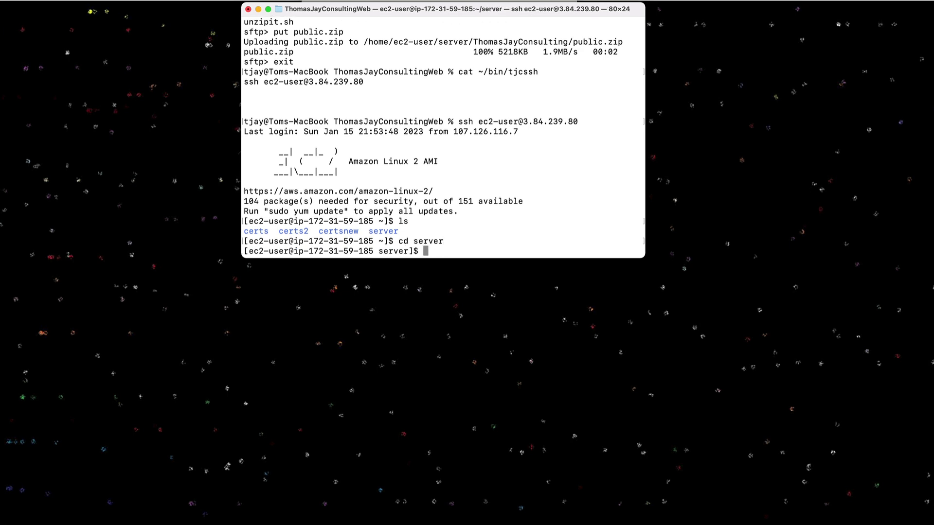
{"action": "type", "text": "ls"}
{"action": "key", "text": "Return"}
{"action": "type", "text": "cd T"}
{"action": "key", "text": "Tab"}
{"action": "key", "text": "Return"}
{"action": "type", "text": "ls"}
{"action": "key", "text": "Return"}
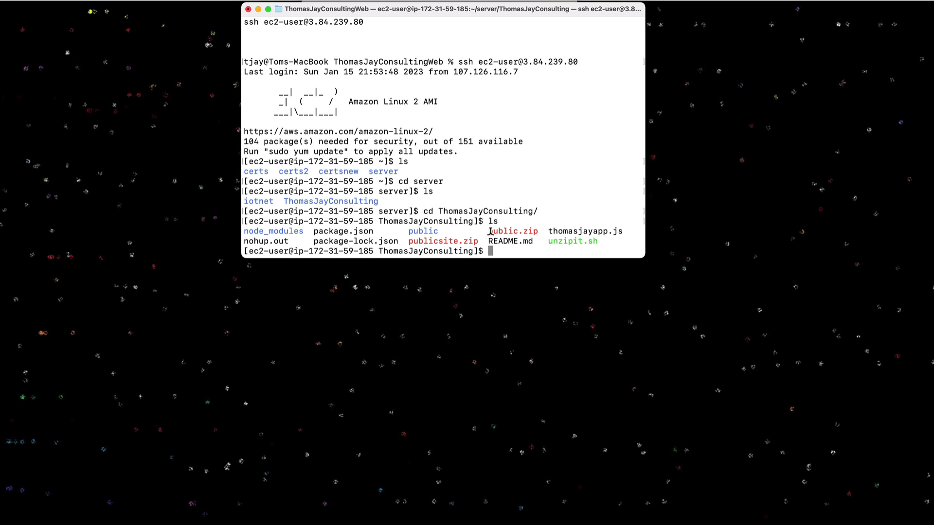
{"action": "left_click_drag", "start_coordinate": [488, 232], "coordinate": [540, 231]}
{"action": "left_click", "coordinate": [547, 221]}
{"action": "type", "text": "unzip"}
{"action": "type", "text": " public.zip"}
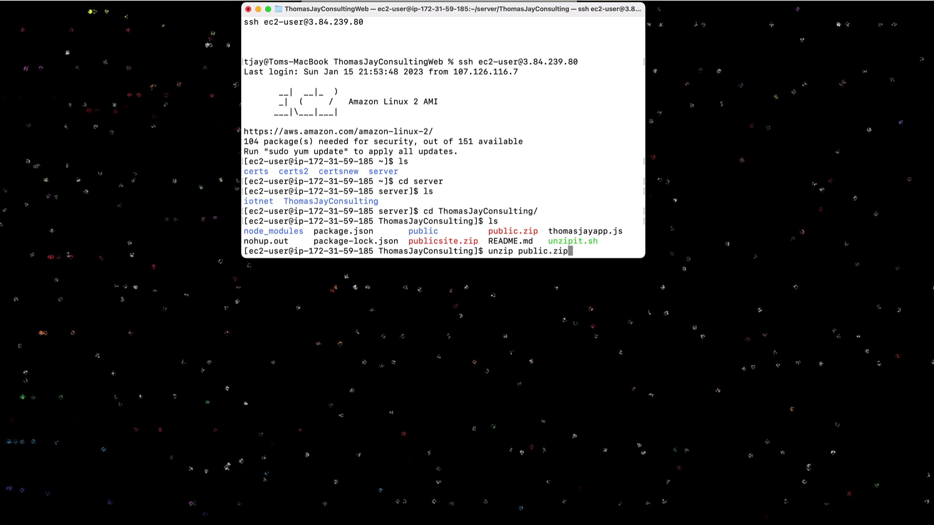
Unzip public.zip on the server, replacing all existing files, then switch to Firefox
{"action": "key", "text": "Return"}
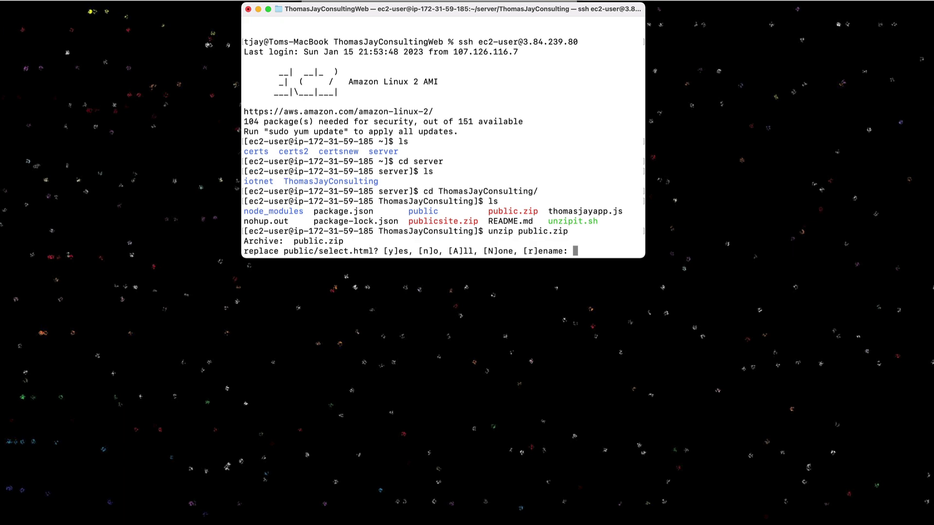
{"action": "type", "text": "A"}
{"action": "key", "text": "Return"}
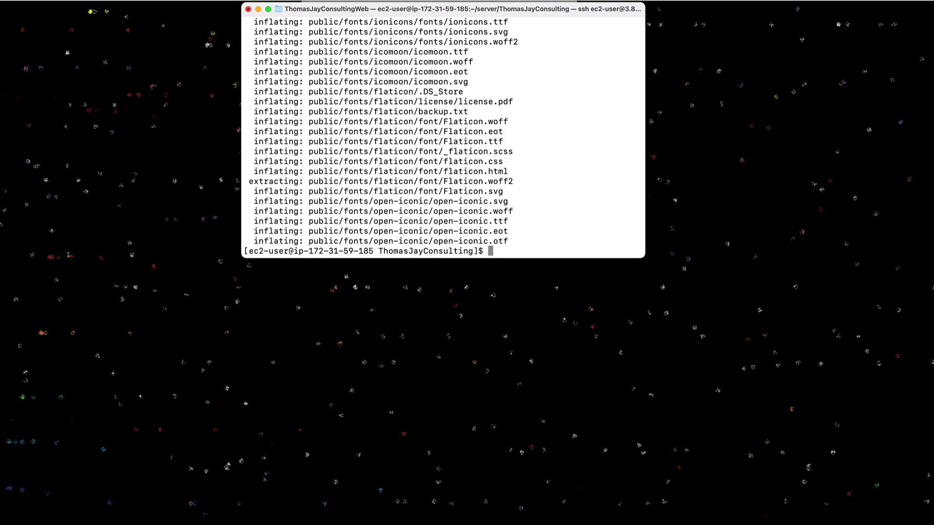
{"action": "key", "text": "super+Tab"}
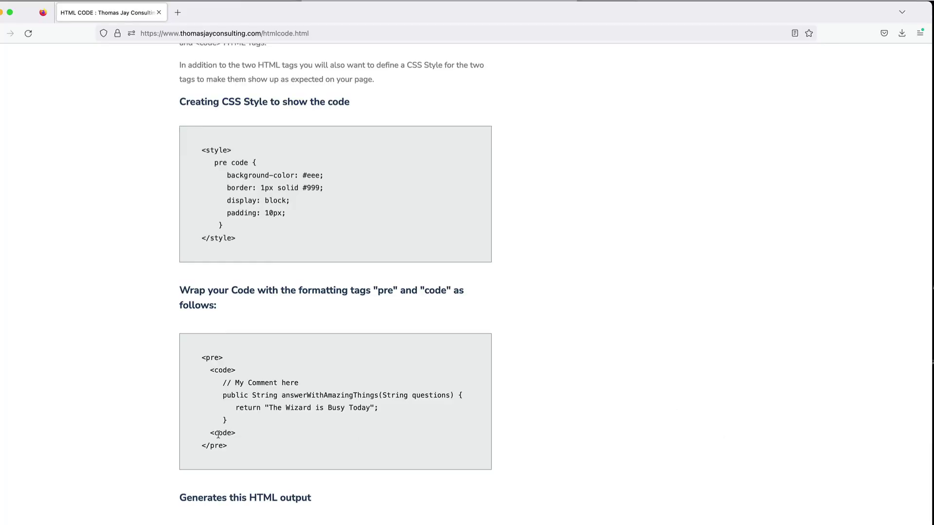
{"action": "left_click_drag", "start_coordinate": [210, 433], "coordinate": [237, 433]}
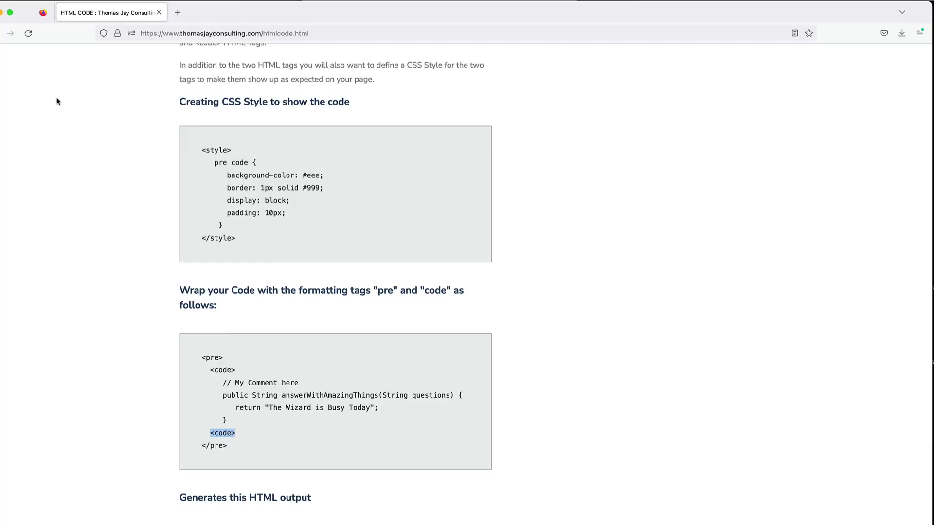
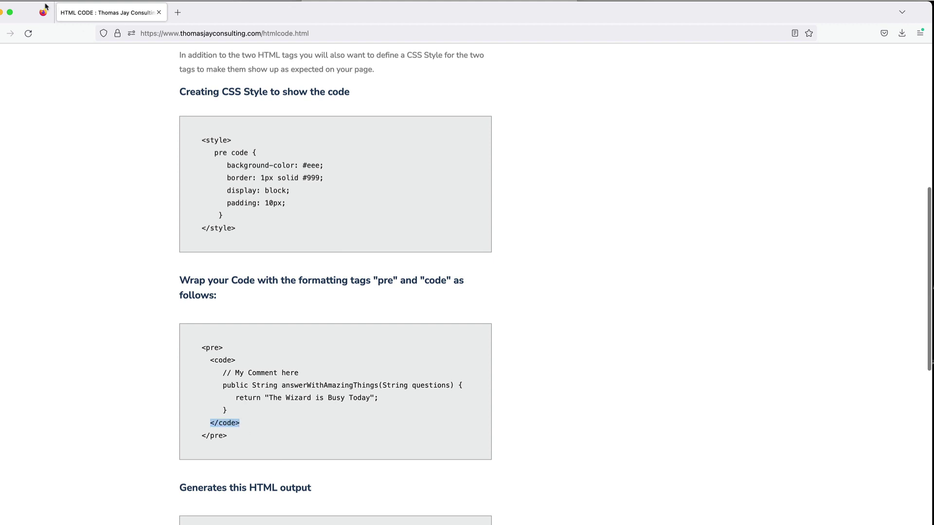
Close the Firefox HTML code page window to return to the server terminal
{"action": "left_click", "coordinate": [2, 12]}
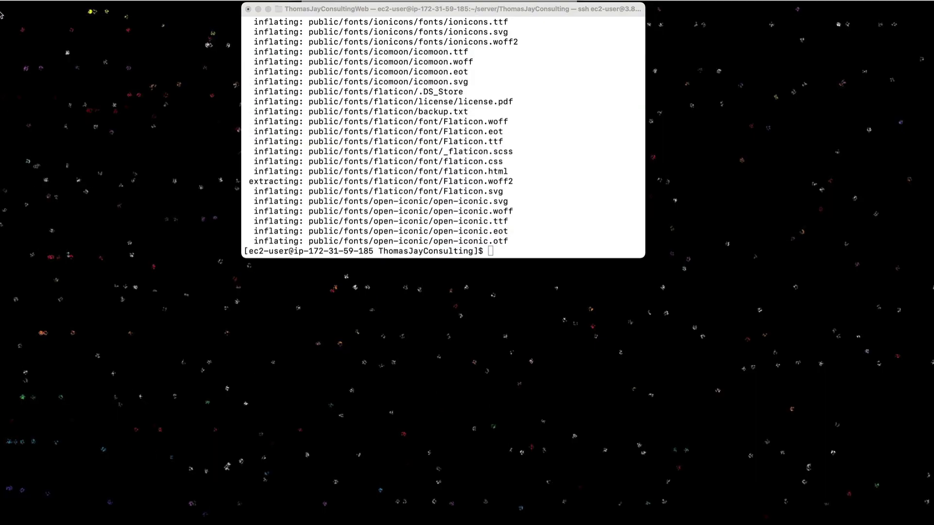